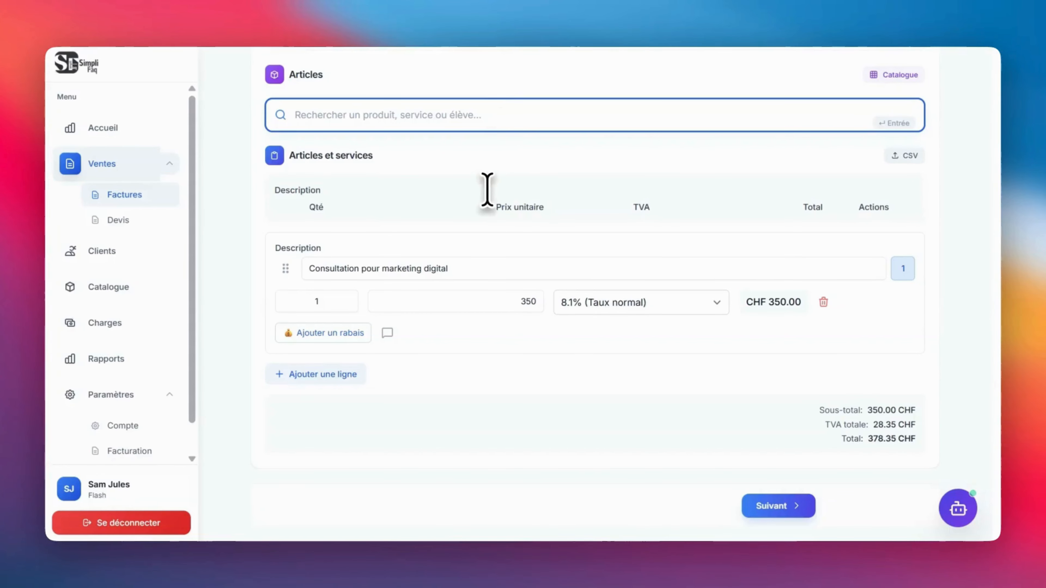
Add a second invoice line described as "Nouvelle marque" with a unit price of 35 CHF.
{"action": "left_click", "coordinate": [361, 378]}
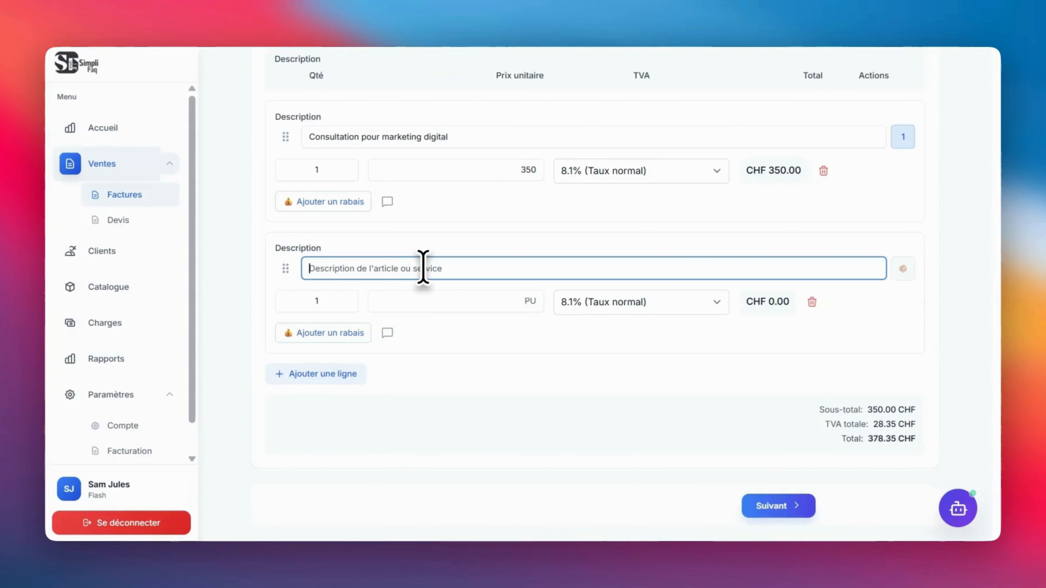
{"action": "type", "text": "Nouvelle marque"}
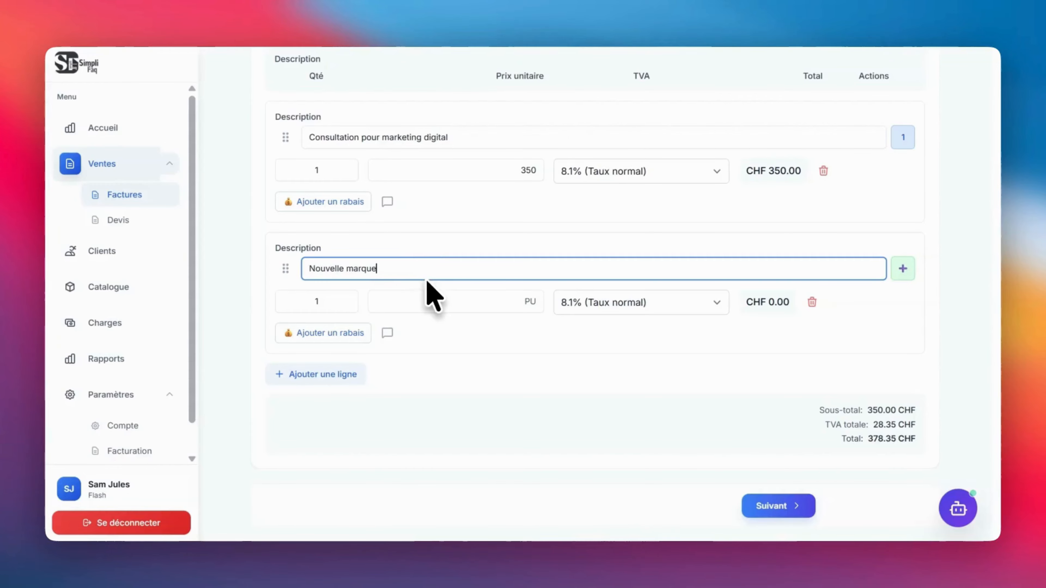
{"action": "left_click", "coordinate": [428, 352]}
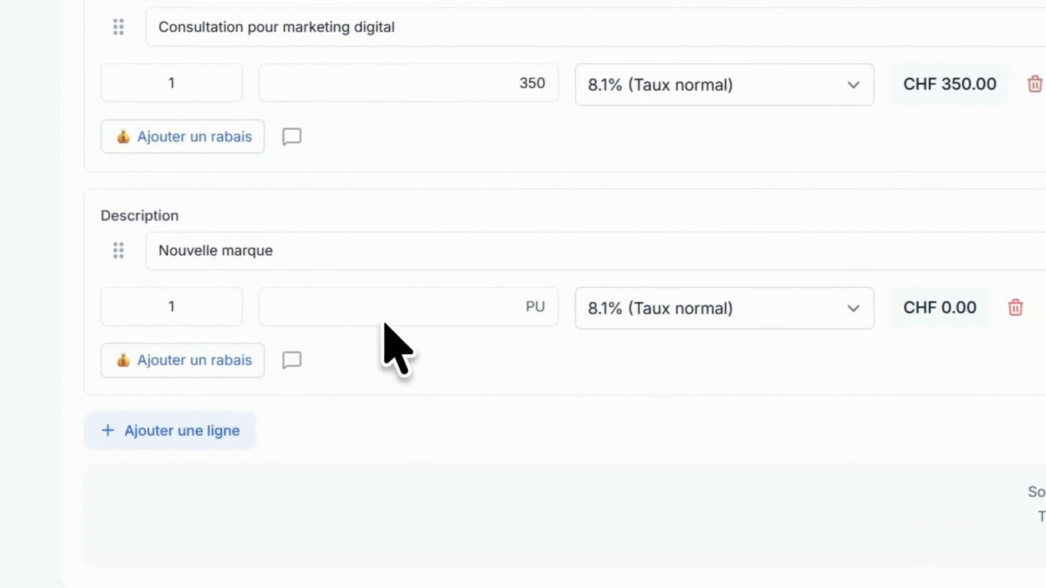
{"action": "left_click", "coordinate": [415, 304]}
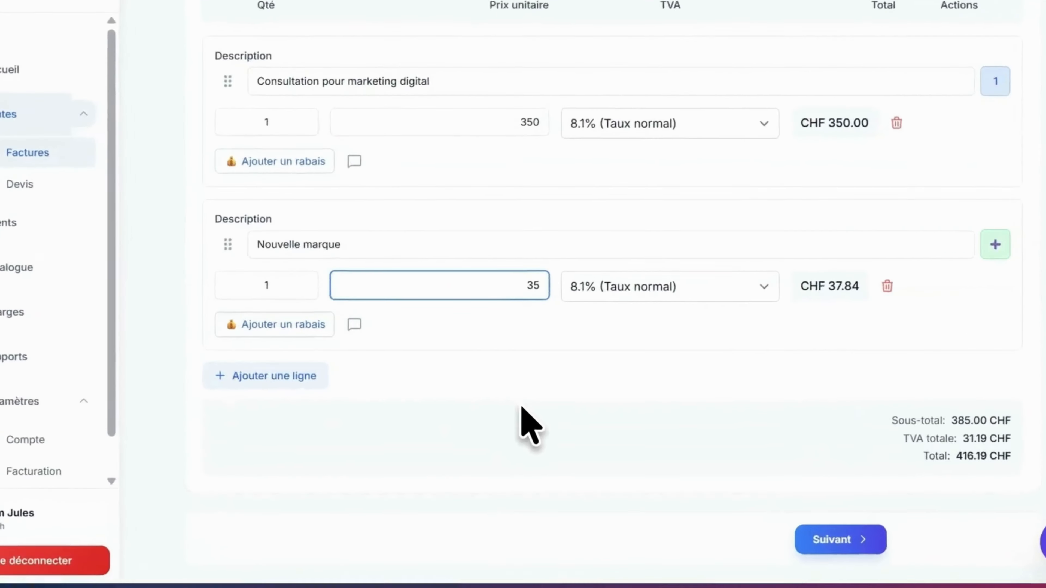
{"action": "left_click", "coordinate": [518, 427]}
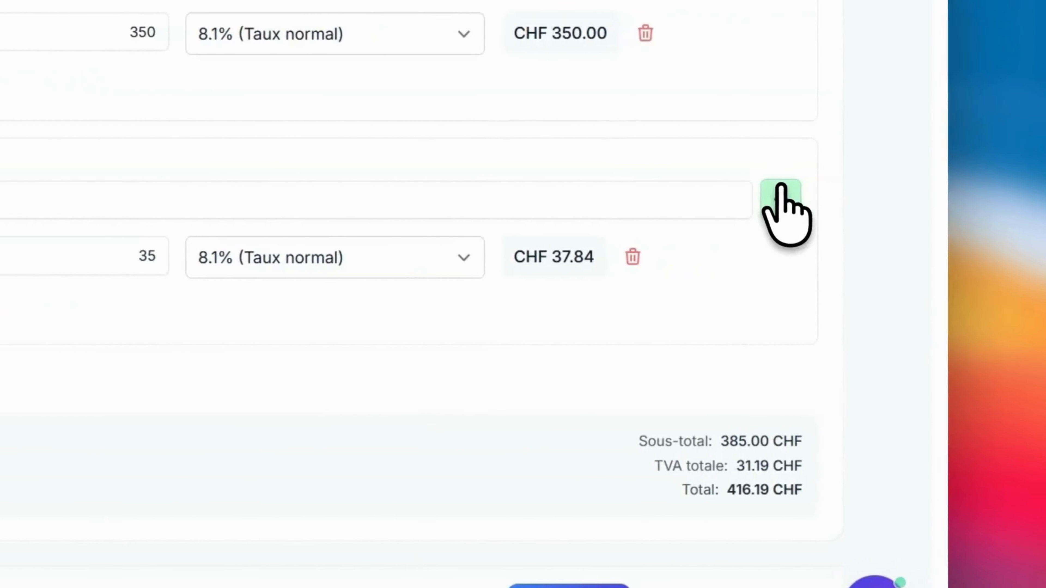
Create "Nouvelle marque" as a product with the unit Pièce from its invoice line, and continue to the invoice details.
{"action": "left_click", "coordinate": [903, 199]}
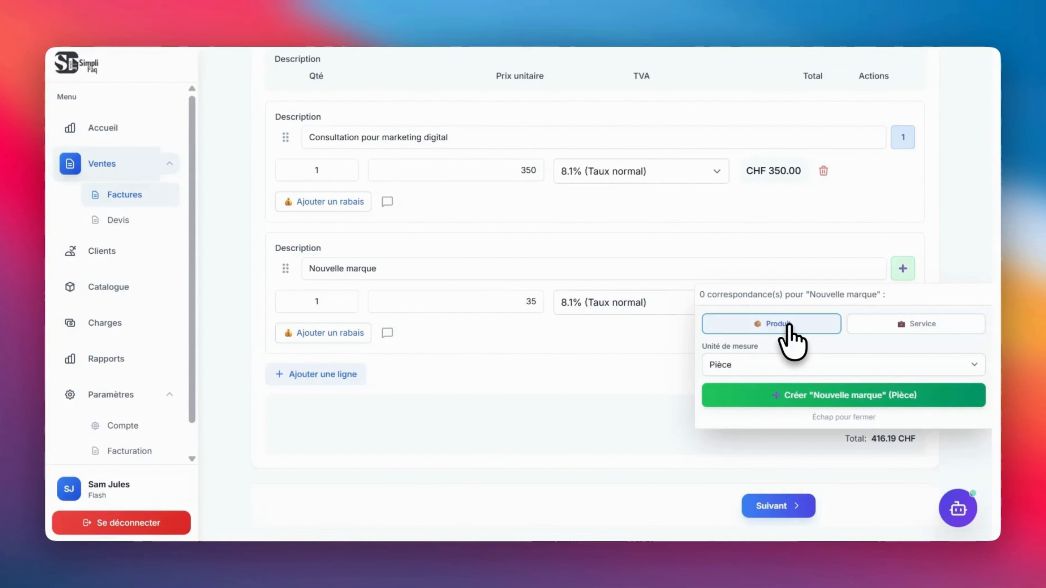
{"action": "left_click", "coordinate": [805, 394]}
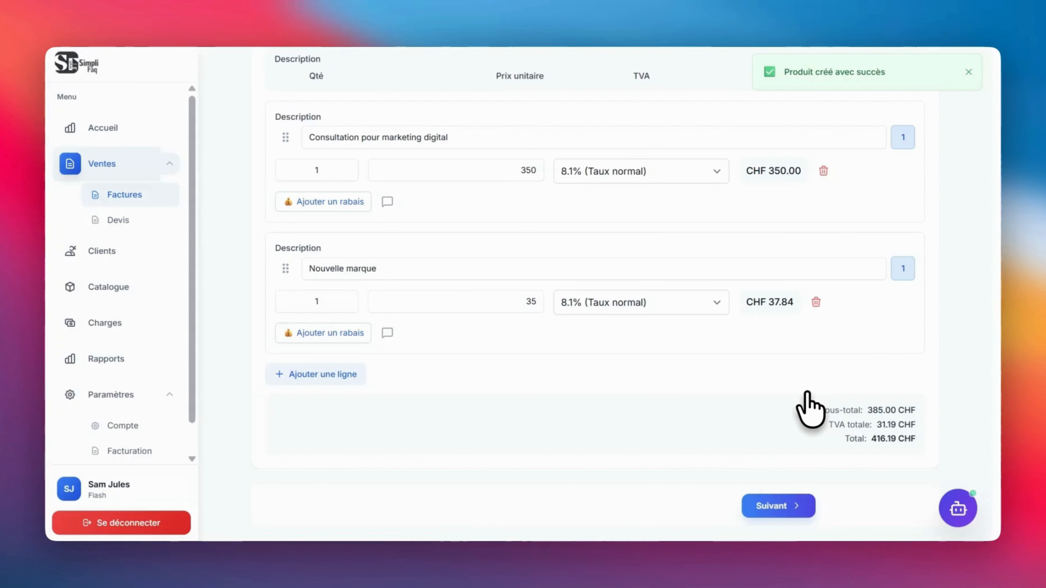
{"action": "left_click", "coordinate": [760, 501]}
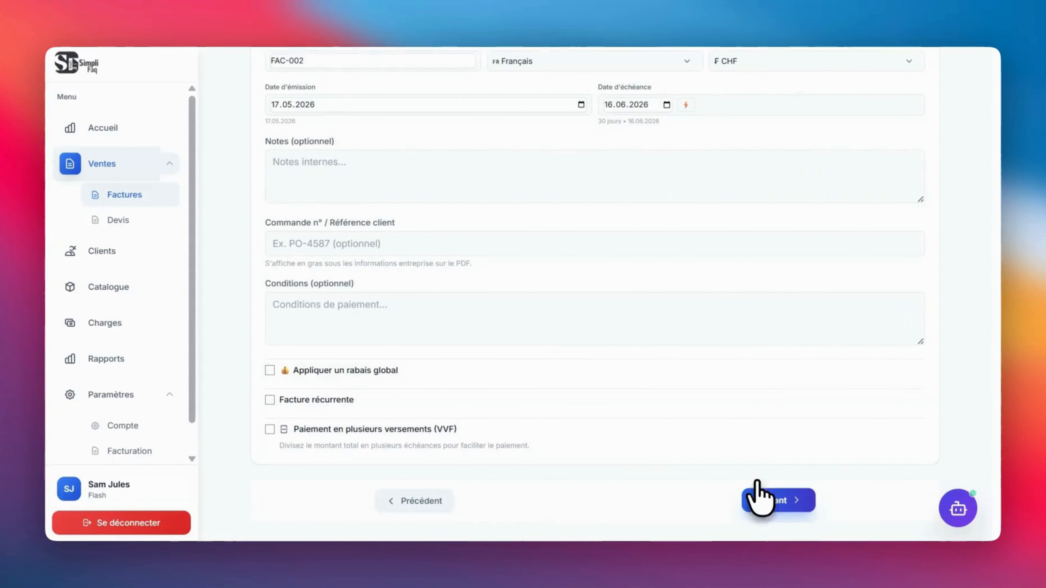
Set the invoice's due date to 02.06.2026.
{"action": "scroll", "coordinate": [730, 328], "scroll_direction": "up", "scroll_amount": 2}
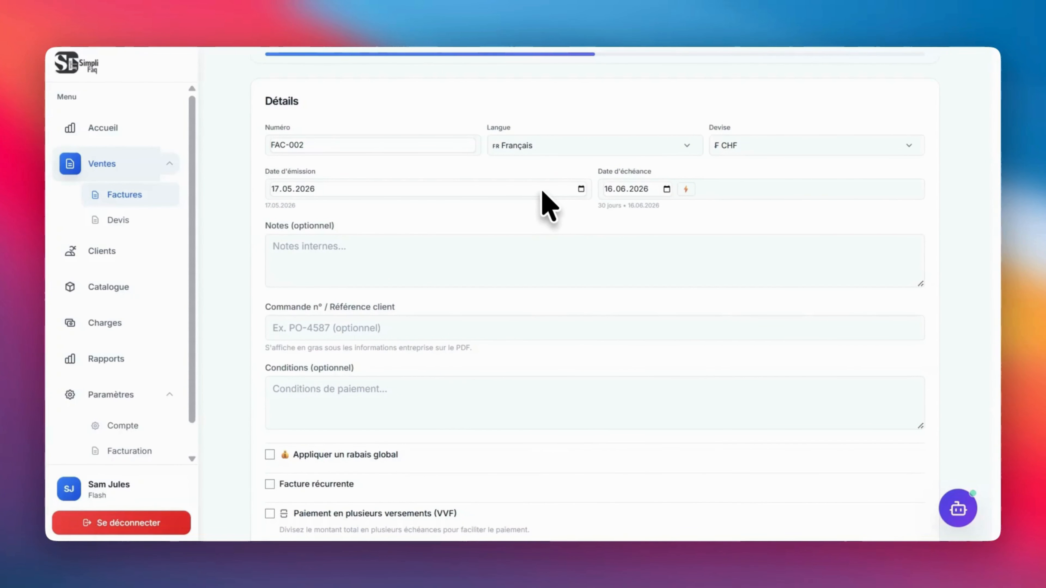
{"action": "left_click", "coordinate": [666, 190]}
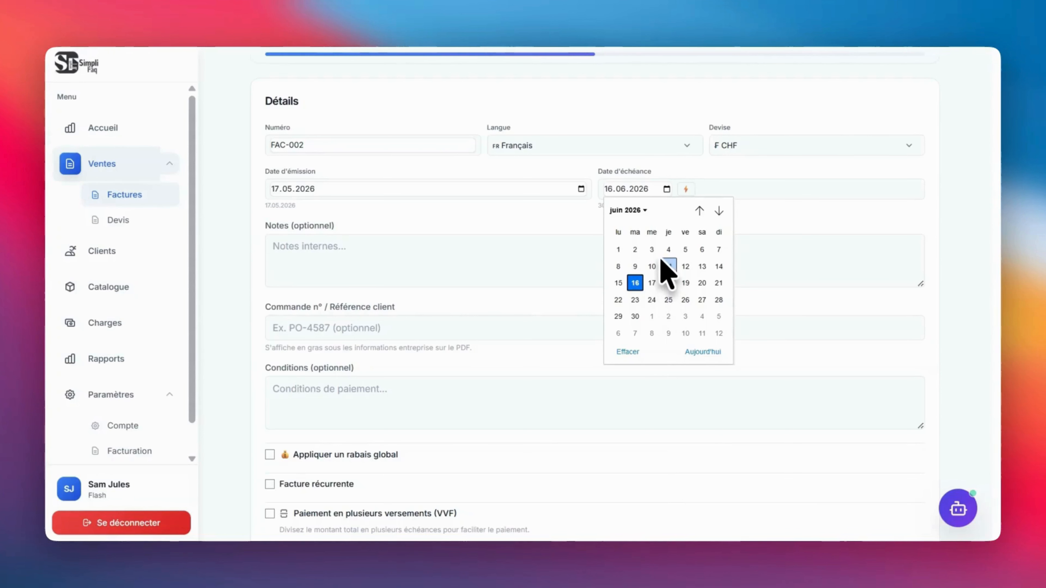
{"action": "left_click", "coordinate": [635, 249]}
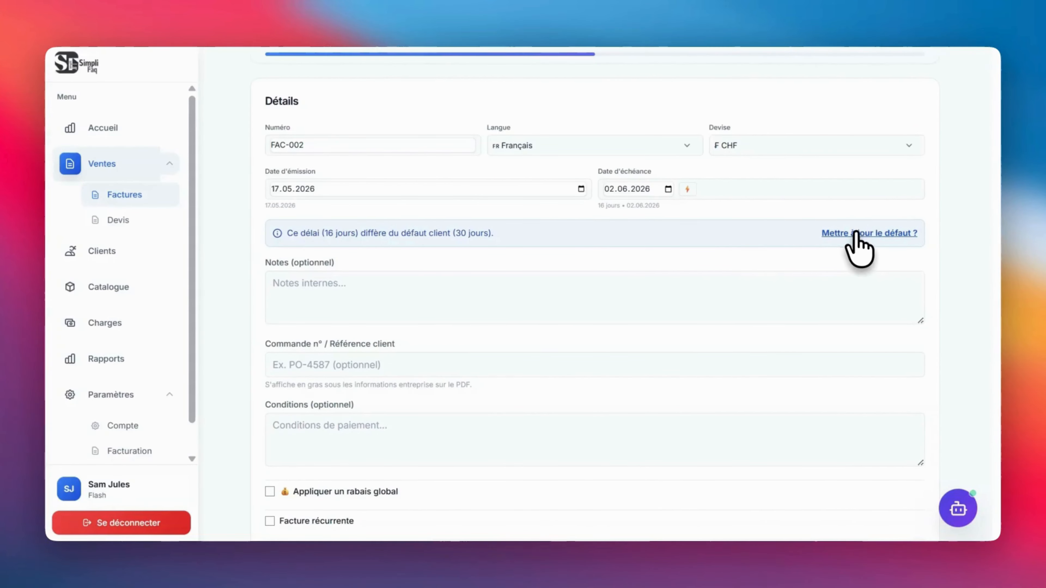
{"action": "left_click", "coordinate": [630, 430]}
Apply a global discount (rabais global) of 50 to the invoice, using the fixed-amount type CHF Montant.
{"action": "scroll", "coordinate": [629, 431], "scroll_direction": "down", "scroll_amount": 2}
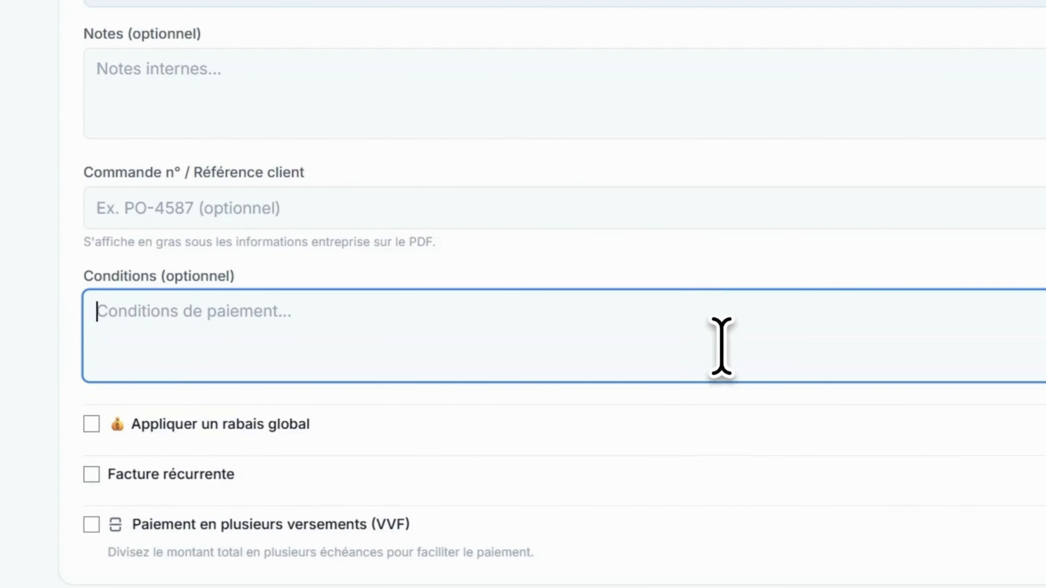
{"action": "left_click_drag", "start_coordinate": [453, 422], "coordinate": [126, 423]}
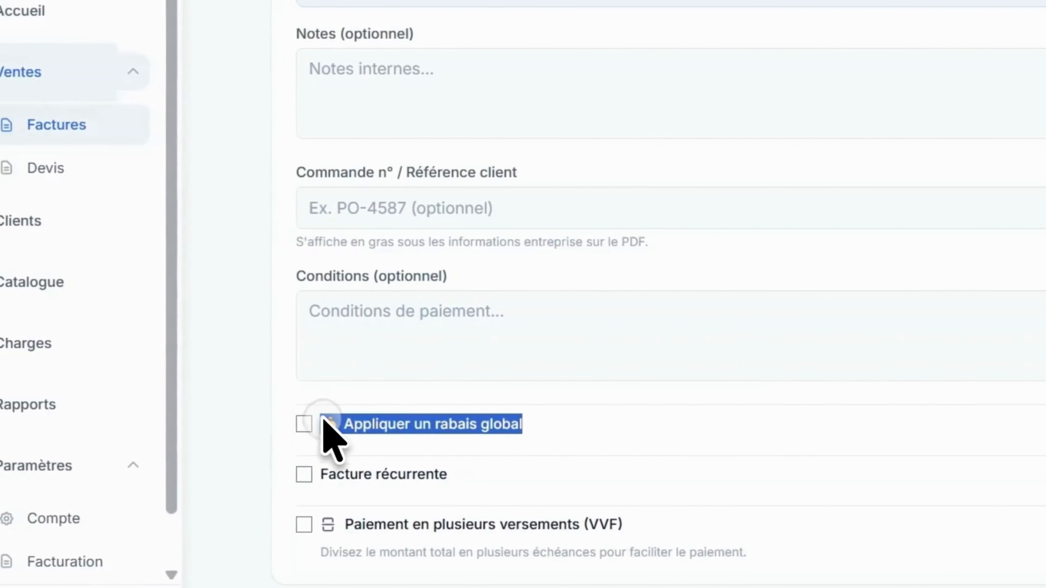
{"action": "left_click", "coordinate": [286, 424]}
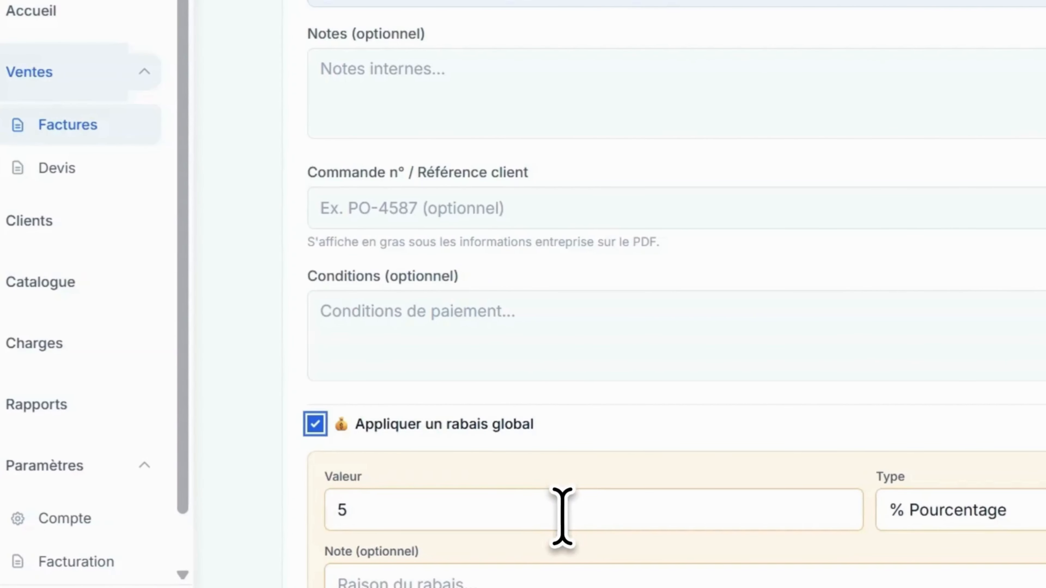
{"action": "scroll", "coordinate": [562, 515], "scroll_direction": "down", "scroll_amount": 5}
{"action": "left_click", "coordinate": [1032, 285]}
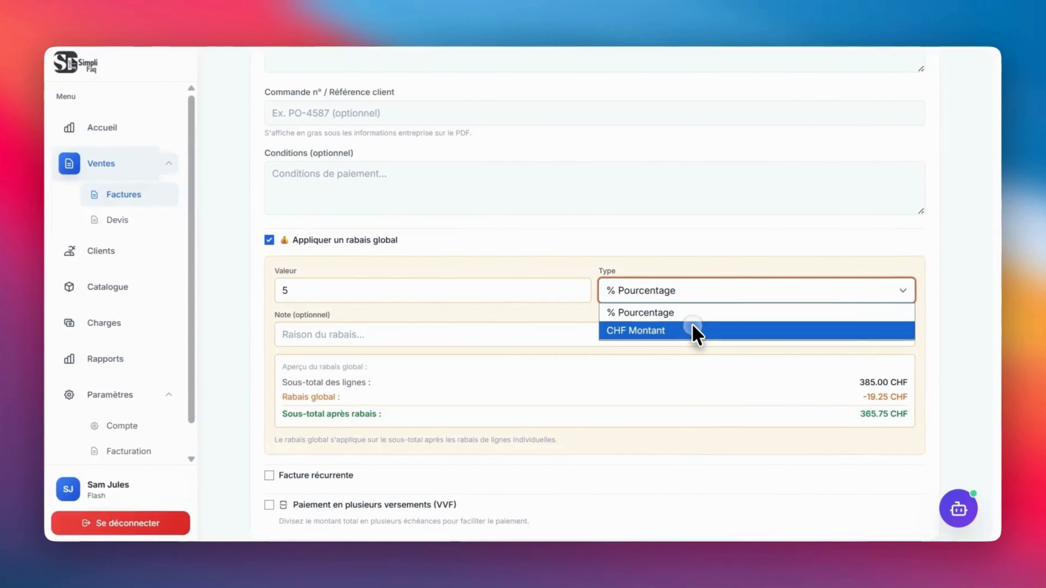
{"action": "left_click", "coordinate": [724, 355]}
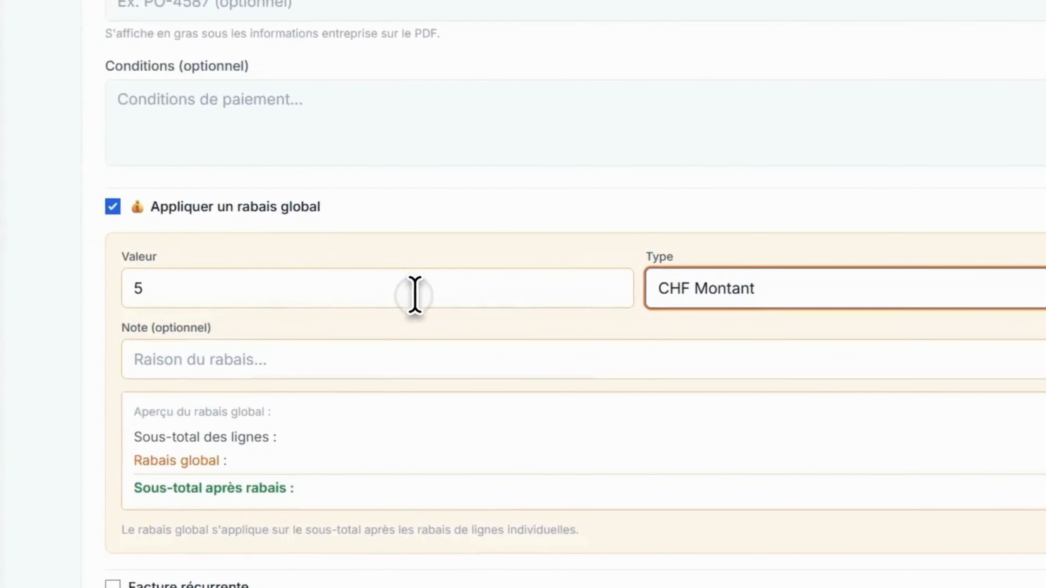
{"action": "left_click", "coordinate": [456, 294]}
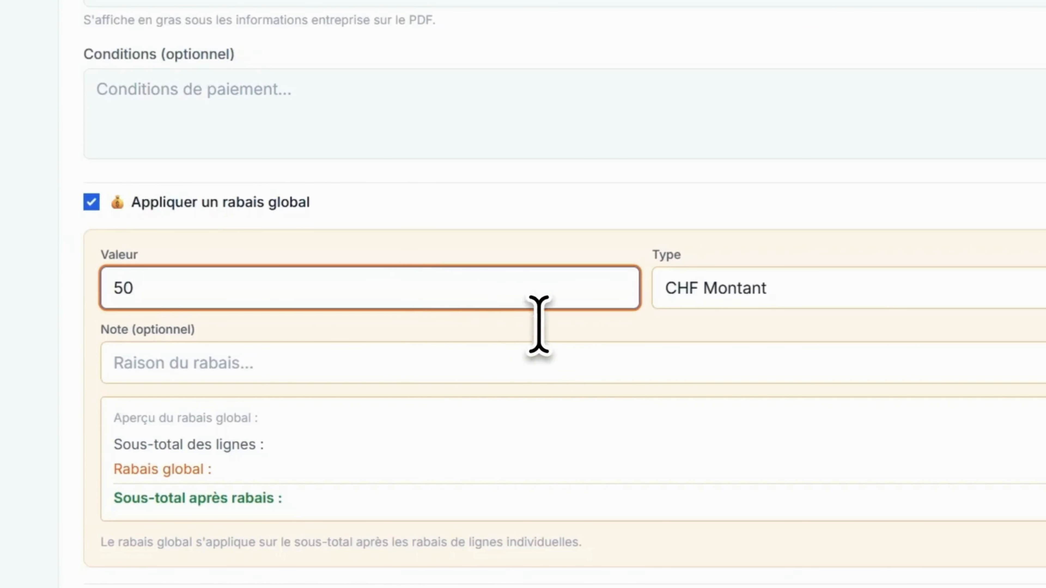
{"action": "left_click", "coordinate": [794, 387]}
Make the invoice recurring with a monthly frequency (Mensuelle), calculated from the issue date (Date d'émission).
{"action": "scroll", "coordinate": [794, 407], "scroll_direction": "down", "scroll_amount": 3}
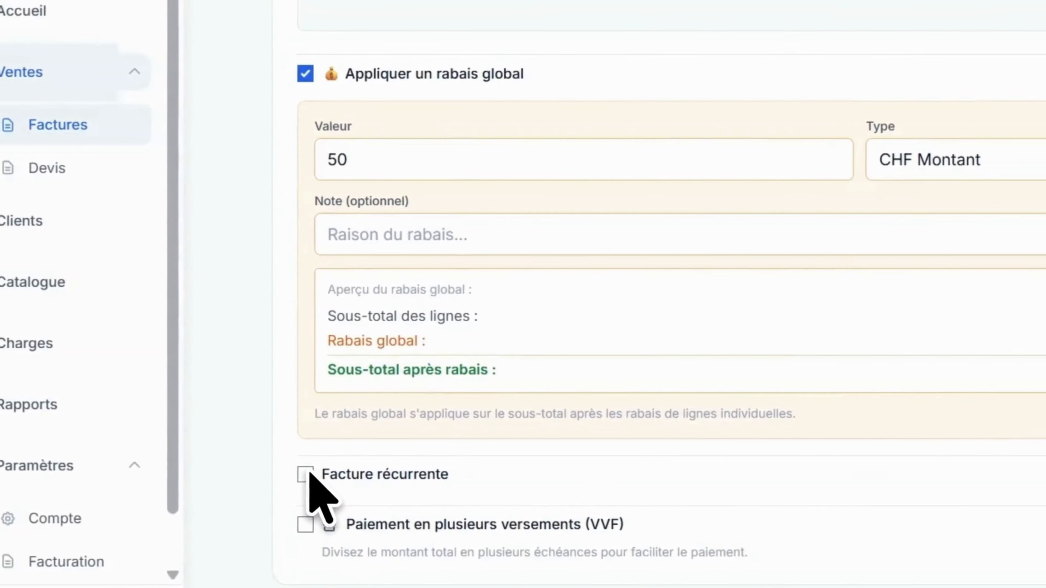
{"action": "left_click", "coordinate": [307, 474]}
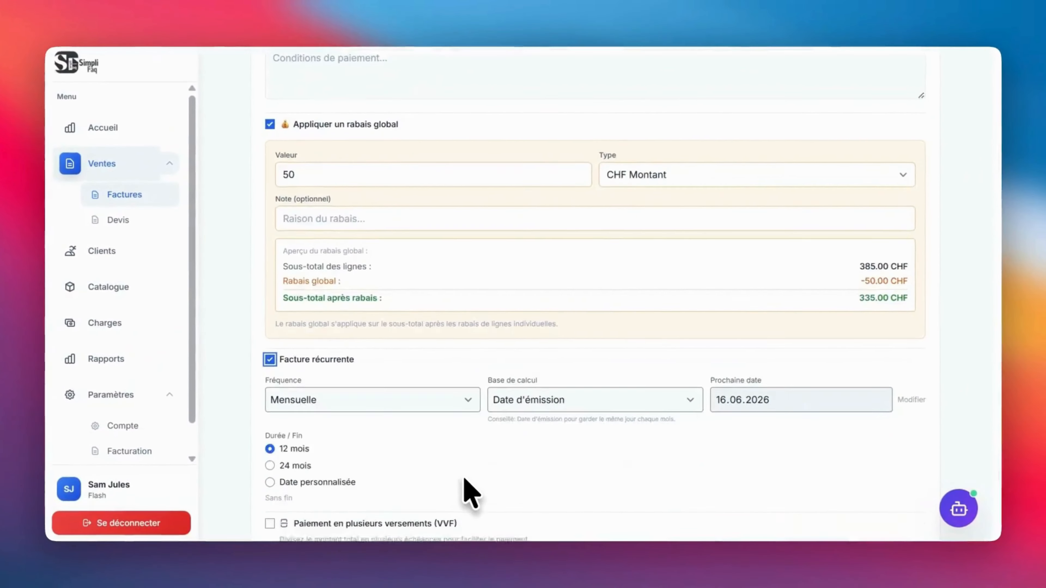
{"action": "scroll", "coordinate": [470, 494], "scroll_direction": "down", "scroll_amount": 2}
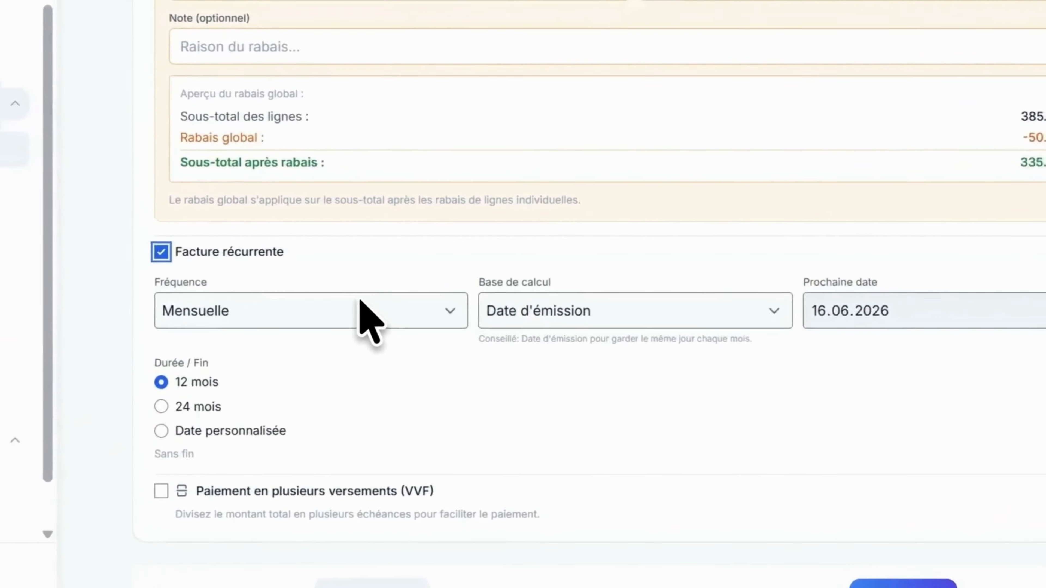
{"action": "left_click", "coordinate": [406, 300]}
{"action": "left_click", "coordinate": [336, 305]}
{"action": "left_click", "coordinate": [560, 325]}
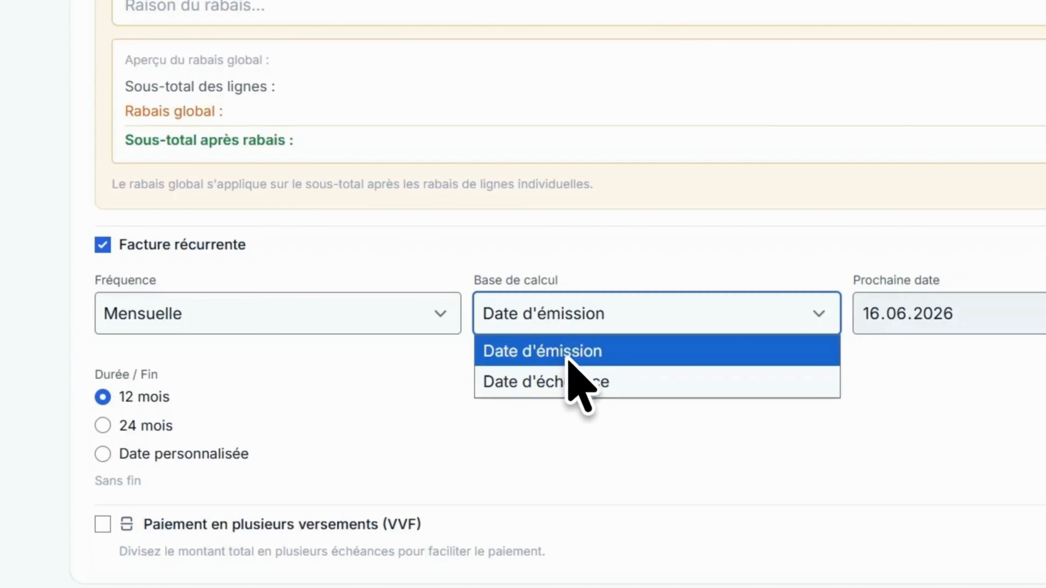
{"action": "left_click", "coordinate": [574, 356]}
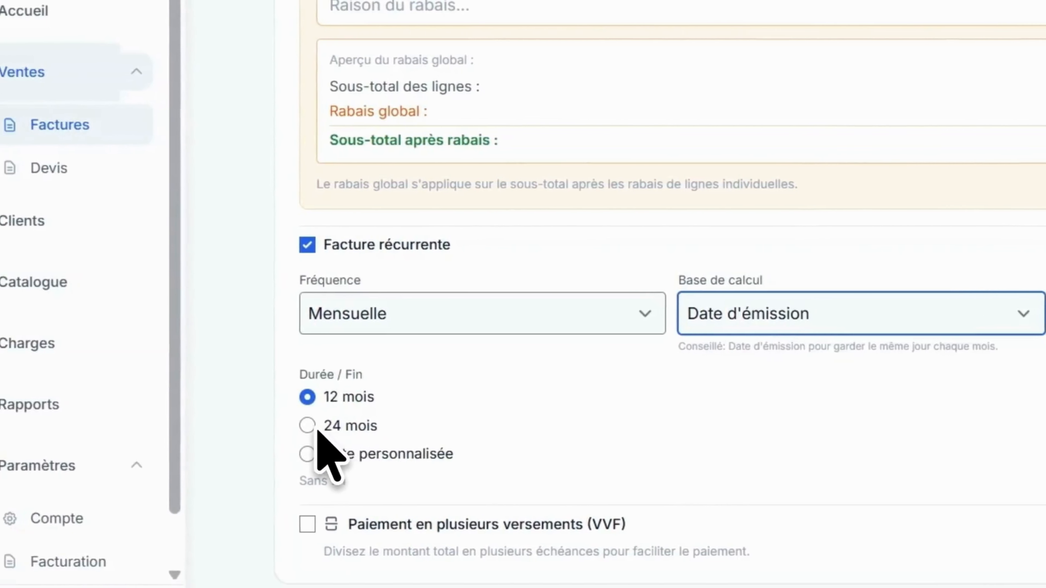
Try the 24-month, custom-date and 12-month recurrence durations, and turn the recurring invoice option off.
{"action": "left_click", "coordinate": [311, 426]}
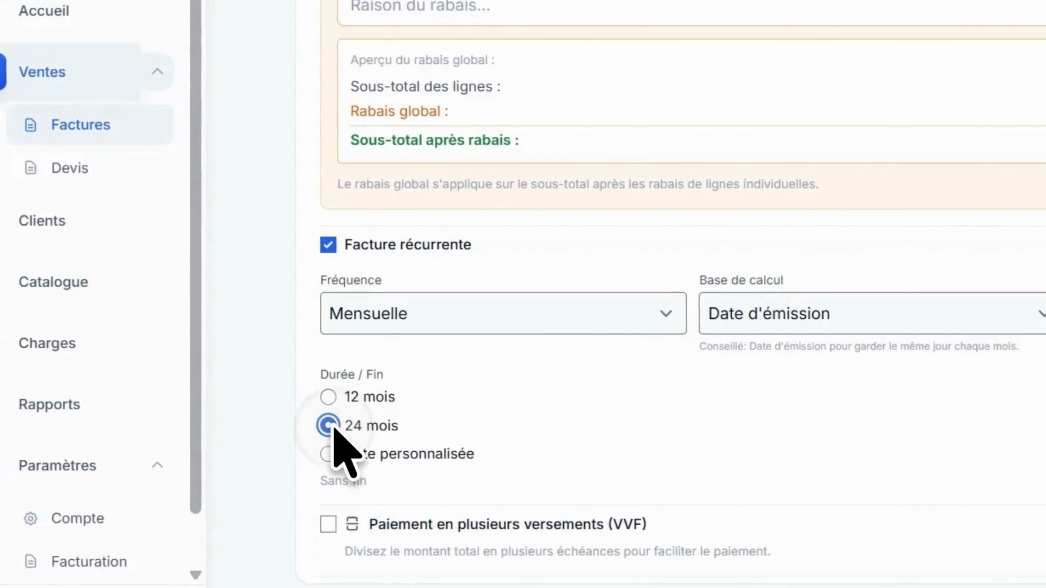
{"action": "left_click", "coordinate": [309, 453]}
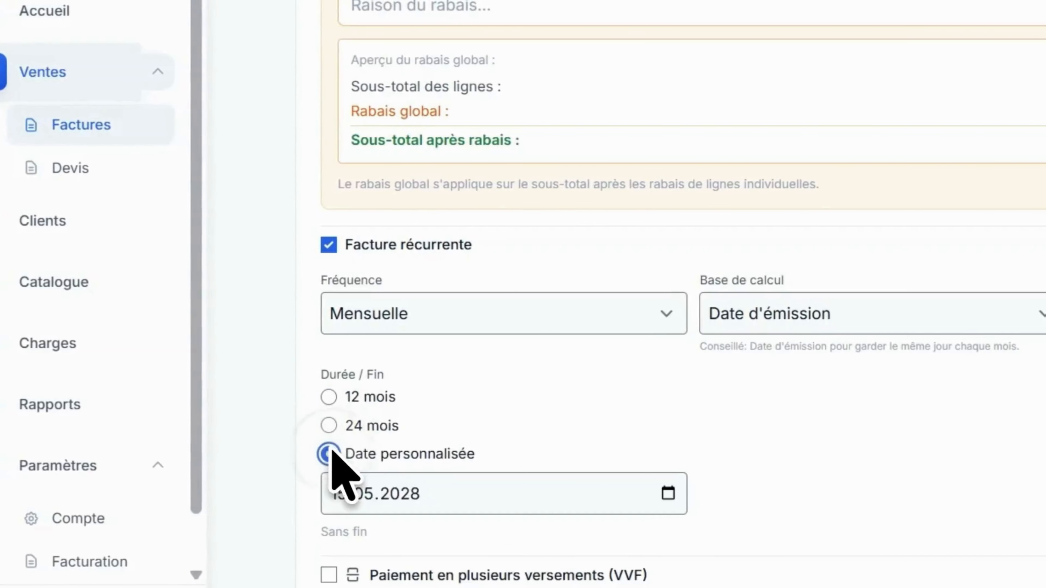
{"action": "left_click", "coordinate": [333, 397]}
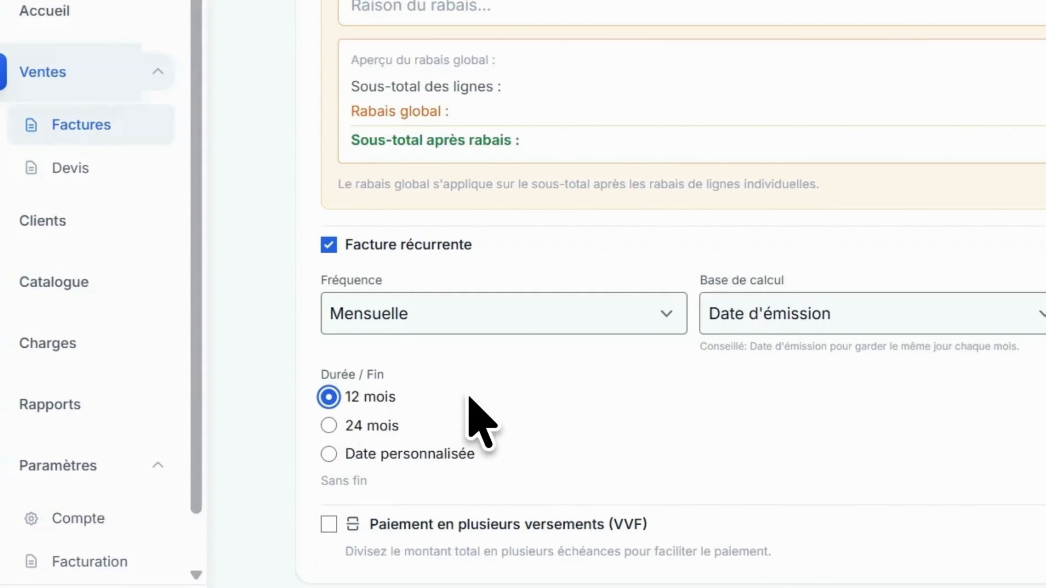
{"action": "left_click", "coordinate": [320, 247]}
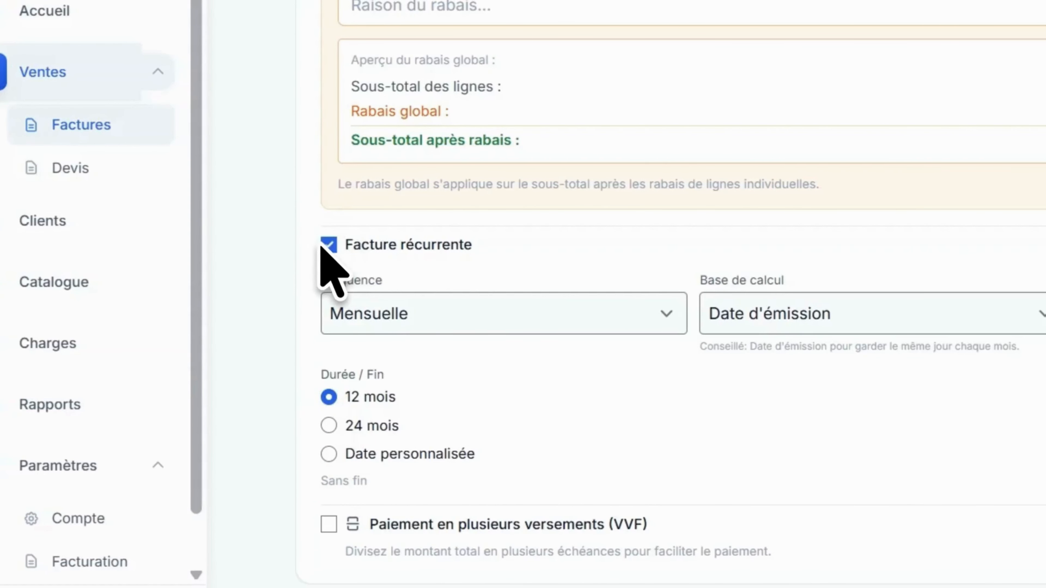
{"action": "left_click", "coordinate": [326, 246]}
Split the payment into three instalments (versements), with 20% for the first and 30% for the third.
{"action": "left_click", "coordinate": [328, 524]}
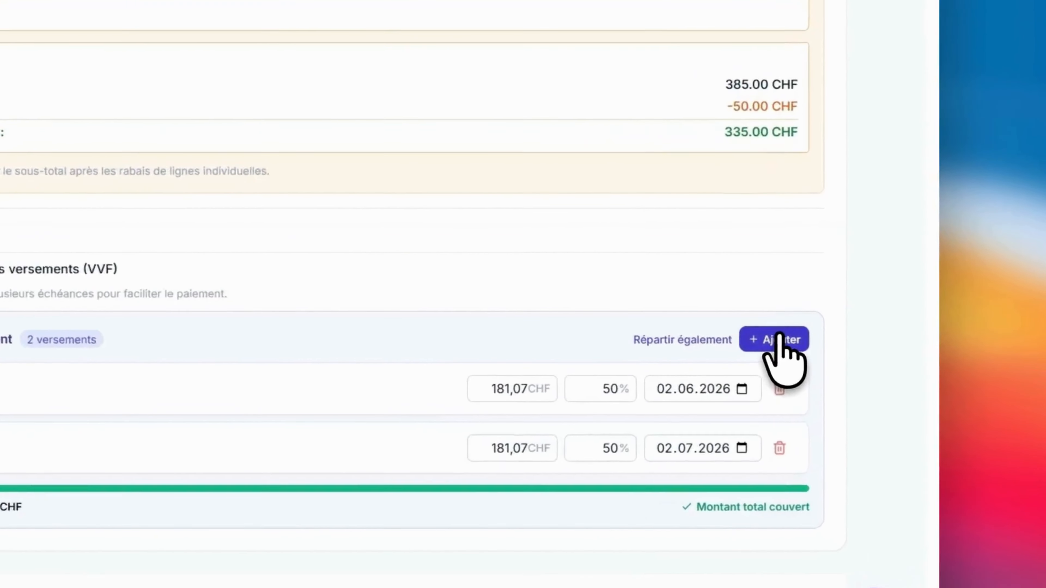
{"action": "left_click", "coordinate": [895, 324]}
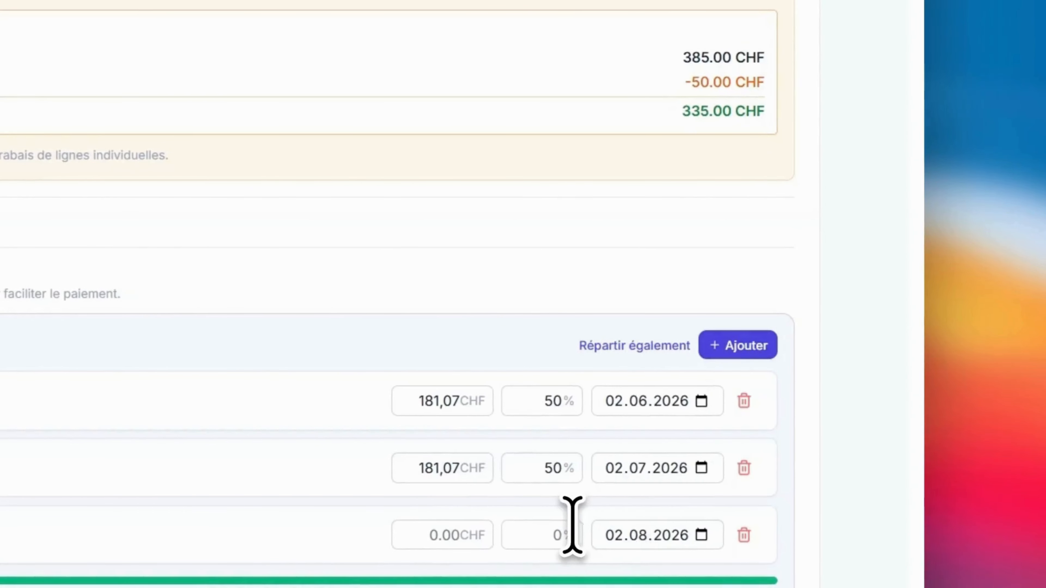
{"action": "double_click", "coordinate": [556, 398]}
{"action": "key", "text": "BackSpace"}
{"action": "type", "text": "2"}
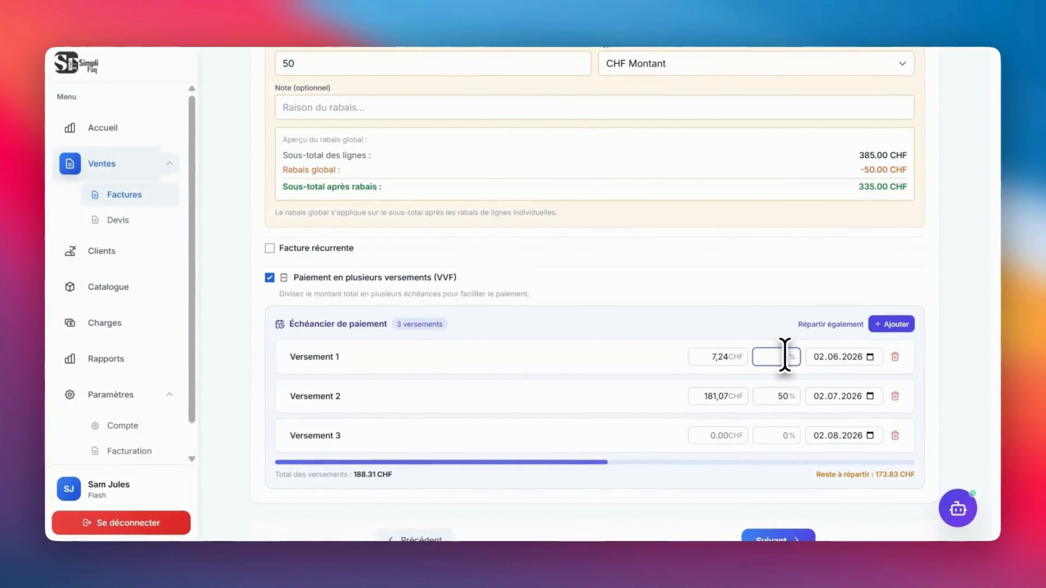
{"action": "type", "text": "0"}
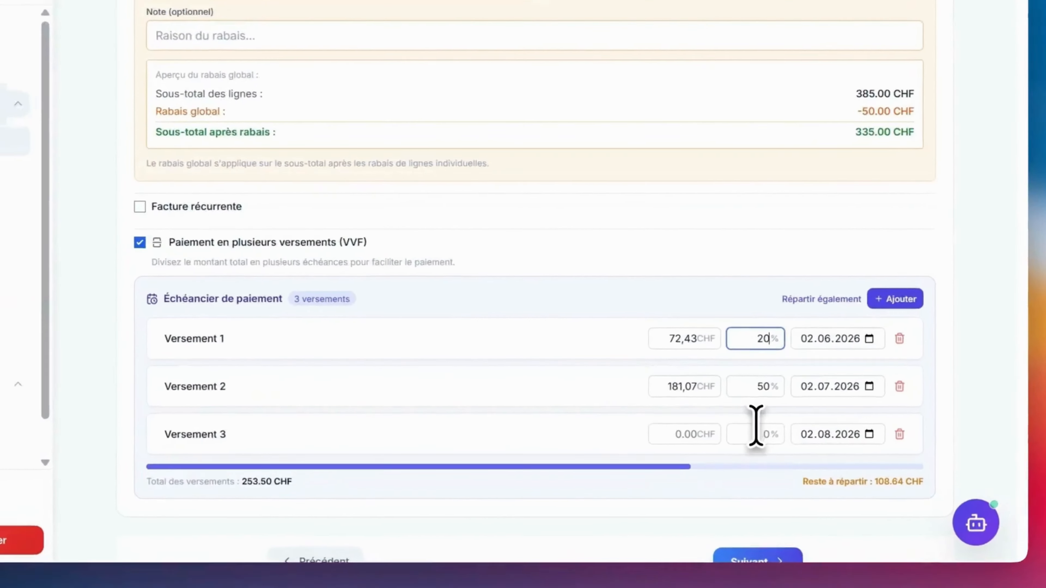
{"action": "left_click", "coordinate": [776, 434]}
{"action": "type", "text": "30"}
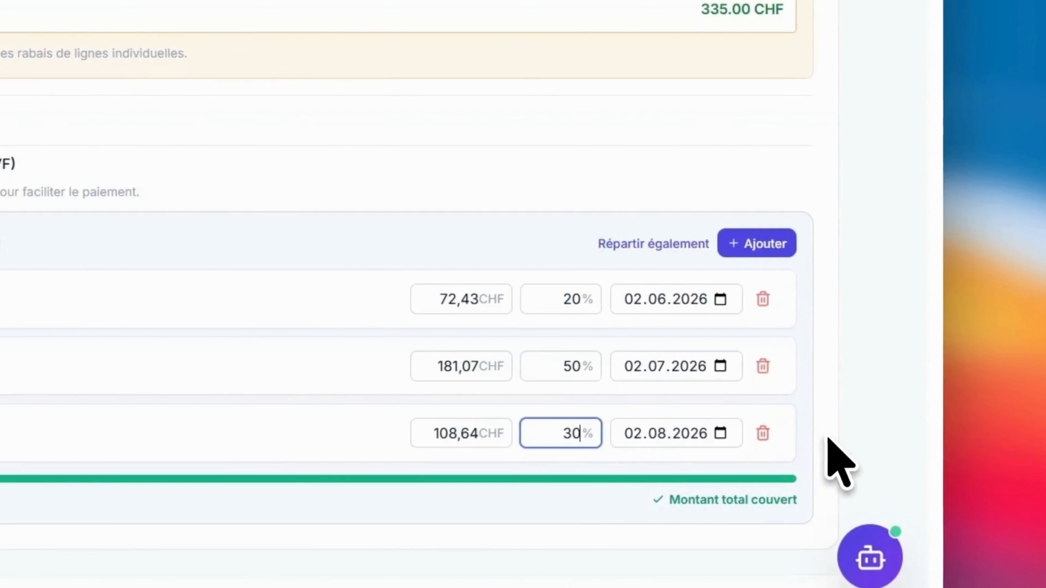
{"action": "left_click", "coordinate": [827, 439]}
Continue to the invoice summary, review its lines, discount and payment schedule, and finish creating the invoice.
{"action": "scroll", "coordinate": [828, 439], "scroll_direction": "down", "scroll_amount": 2}
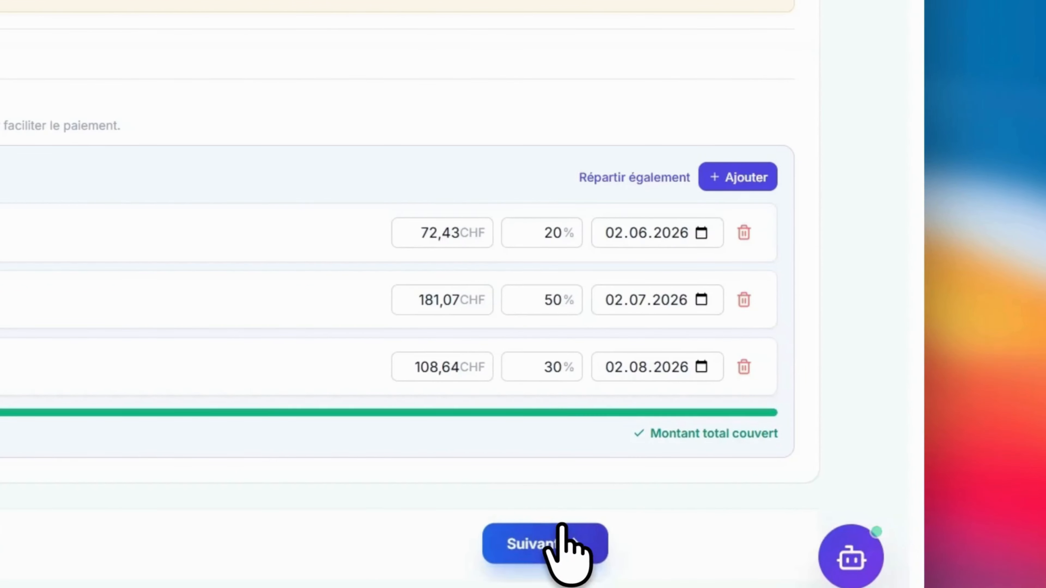
{"action": "left_click", "coordinate": [556, 535]}
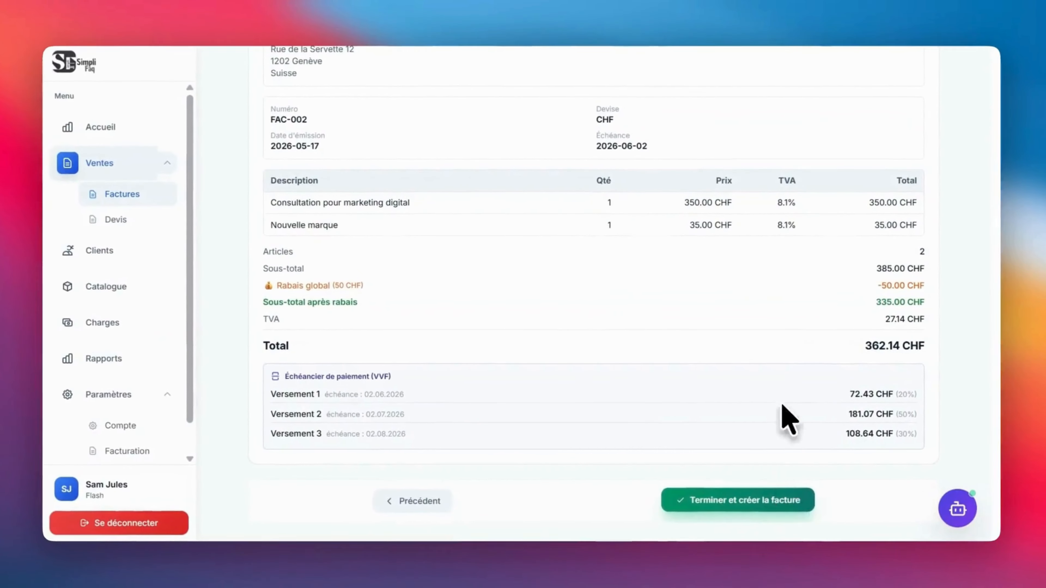
{"action": "scroll", "coordinate": [782, 315], "scroll_direction": "up", "scroll_amount": 3}
{"action": "scroll", "coordinate": [782, 315], "scroll_direction": "down", "scroll_amount": 3}
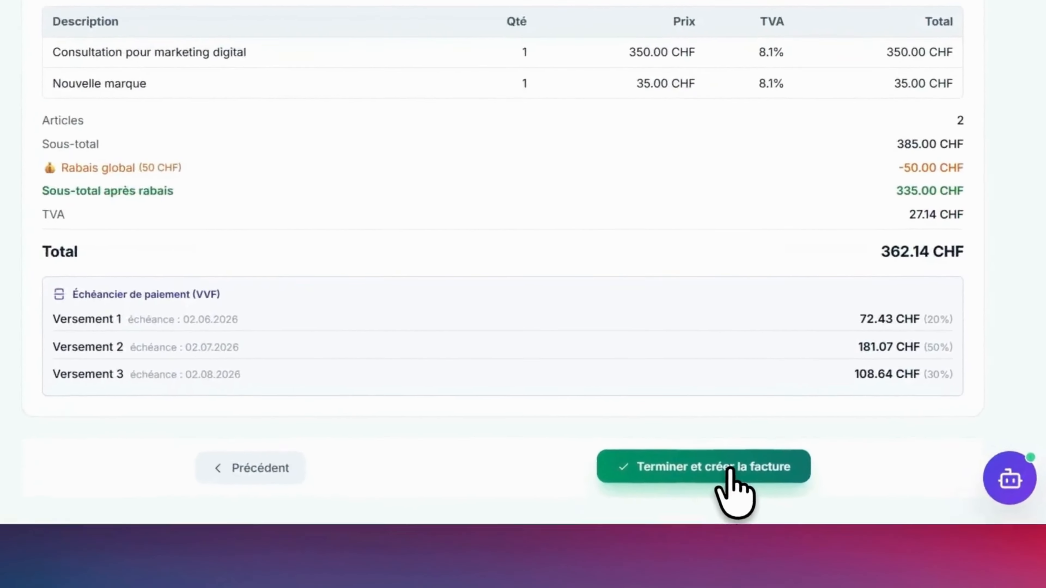
{"action": "left_click", "coordinate": [761, 500]}
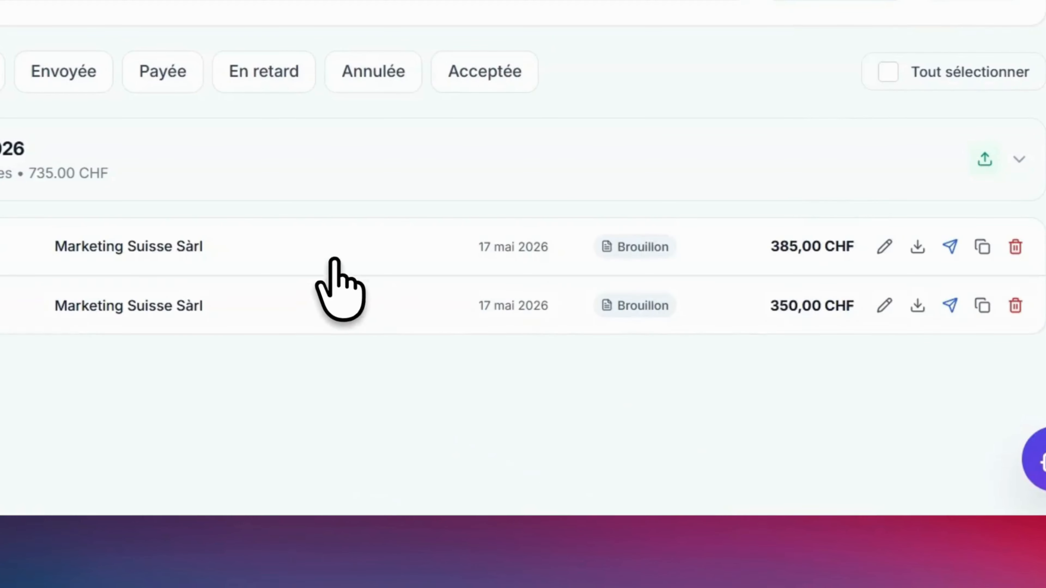
Open the 385.00 CHF draft invoice from the list and examine its lines, global discount and totals.
{"action": "left_click", "coordinate": [307, 243]}
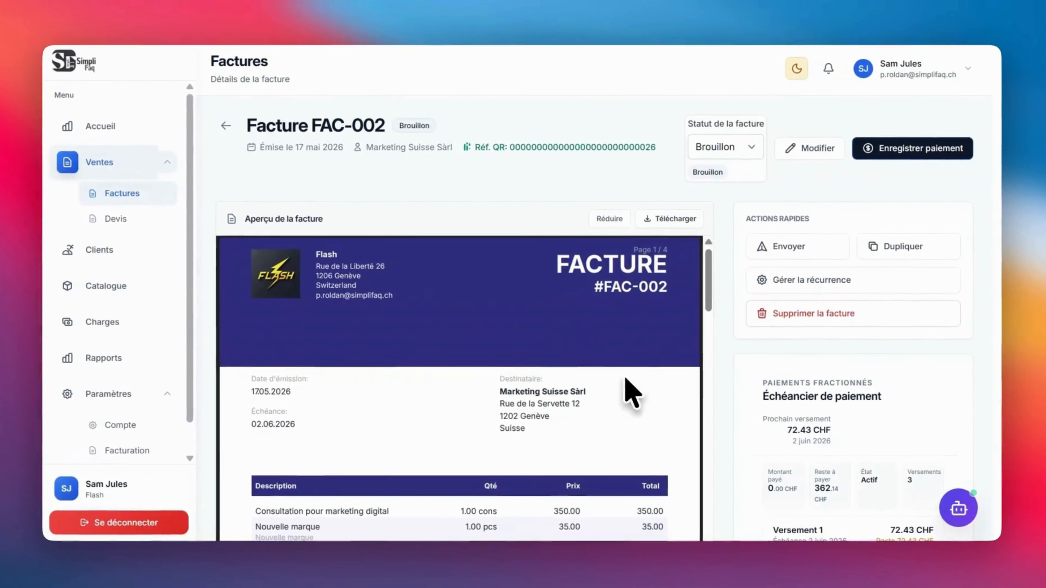
{"action": "scroll", "coordinate": [724, 418], "scroll_direction": "down", "scroll_amount": 4}
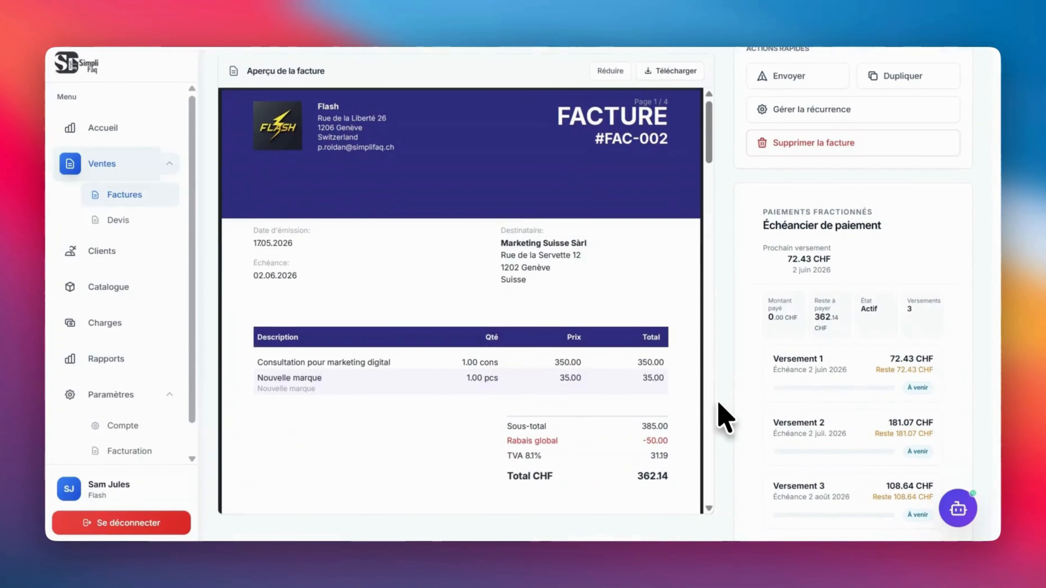
{"action": "scroll", "coordinate": [596, 387], "scroll_direction": "down", "scroll_amount": 5}
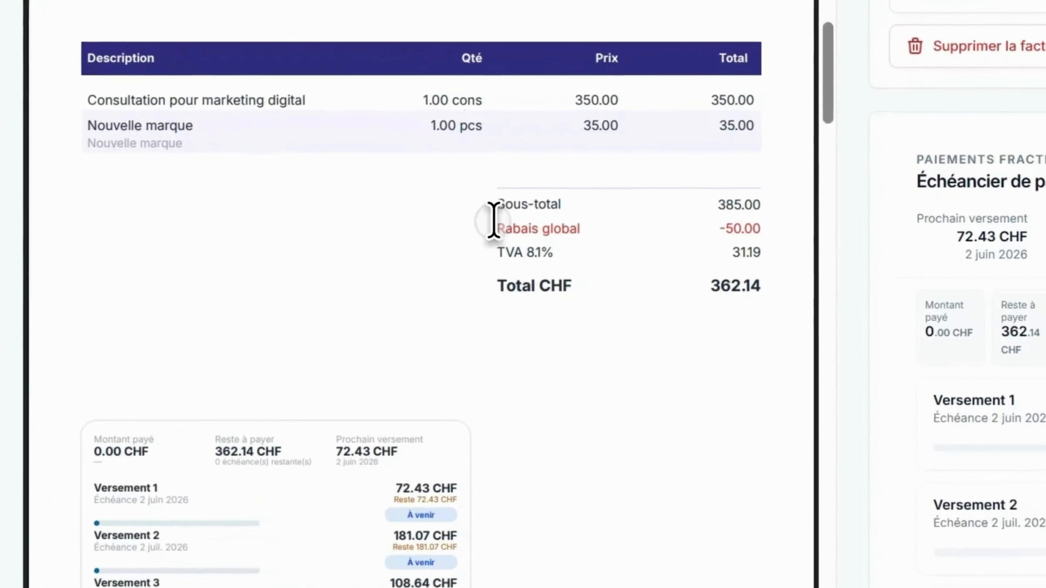
{"action": "left_click_drag", "start_coordinate": [505, 253], "coordinate": [610, 246]}
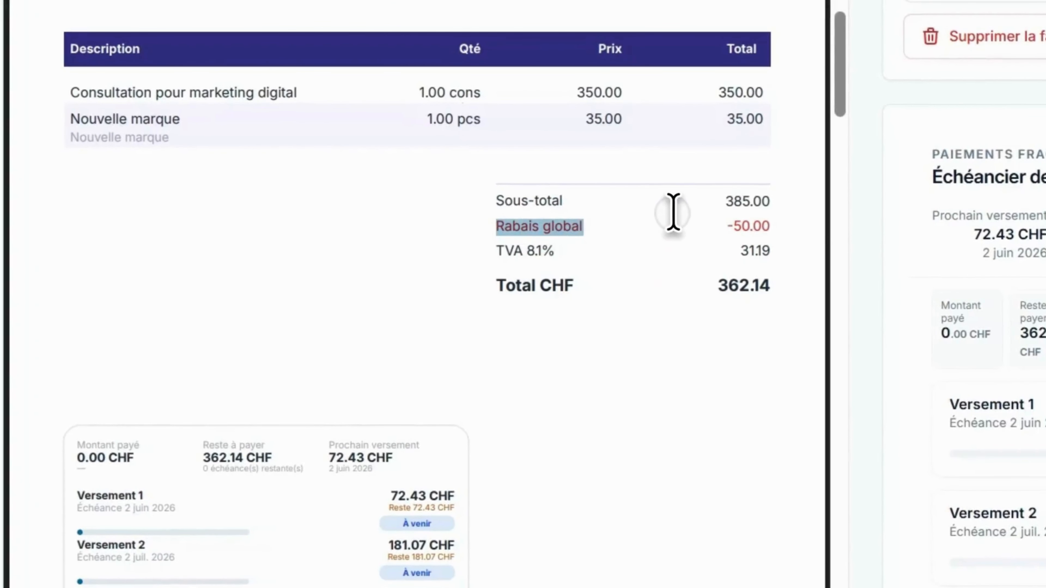
{"action": "left_click_drag", "start_coordinate": [673, 213], "coordinate": [750, 217]}
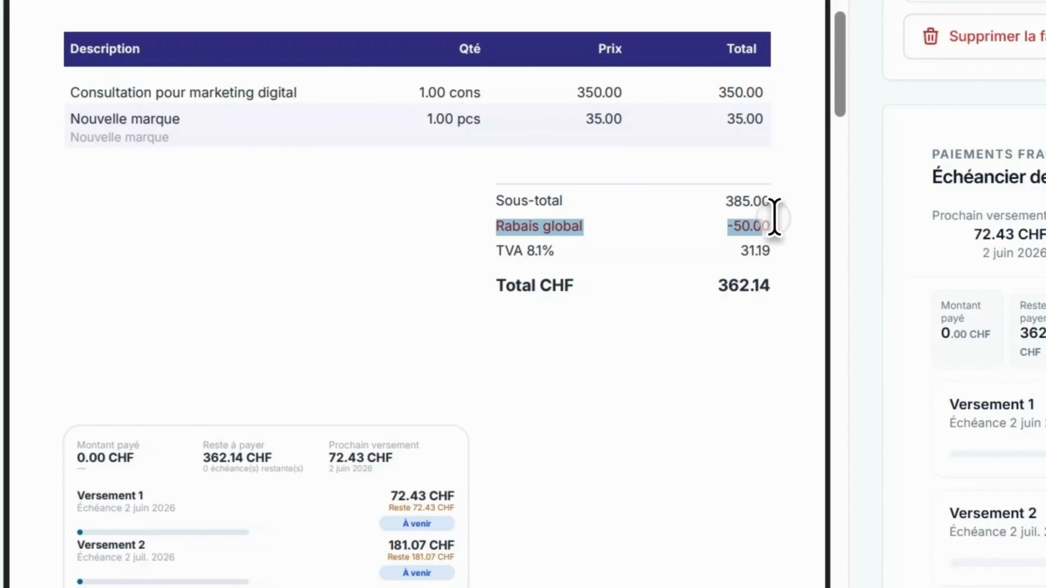
{"action": "left_click", "coordinate": [666, 249]}
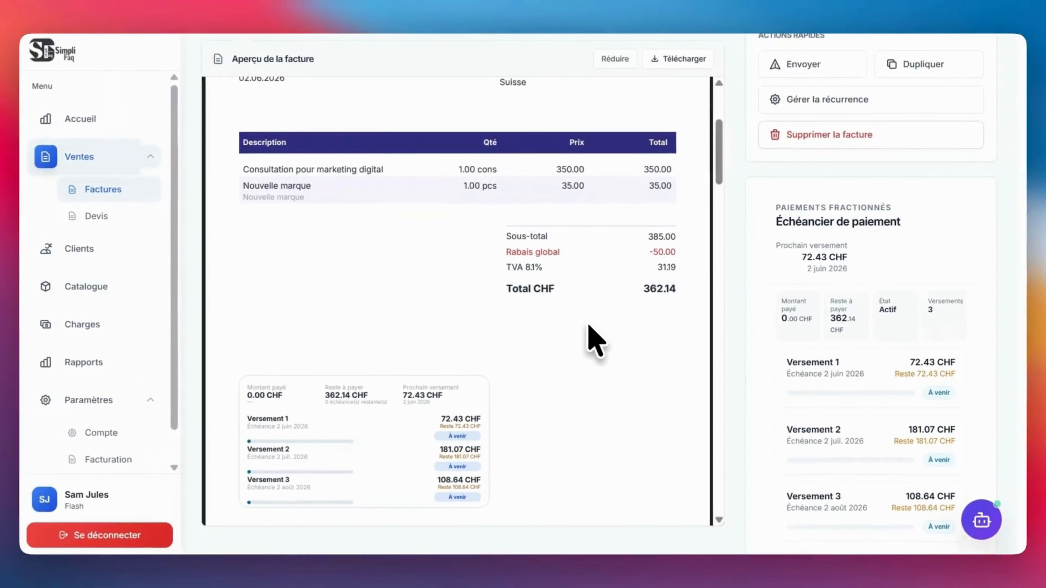
{"action": "scroll", "coordinate": [588, 337], "scroll_direction": "down", "scroll_amount": 1}
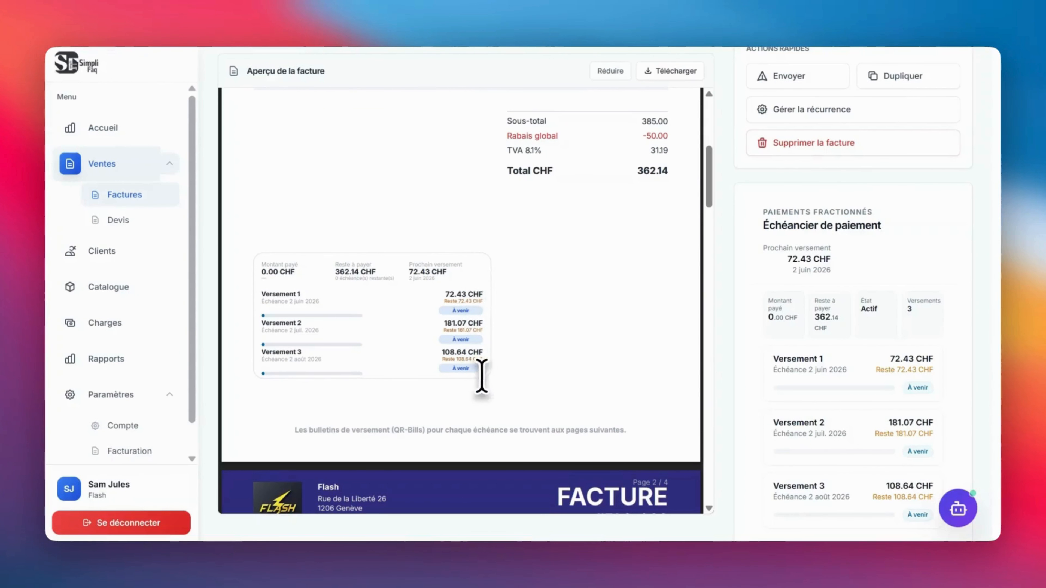
Examine the separate payment slips for the three instalments, including each amount, QR code and the third instalment's due date.
{"action": "scroll", "coordinate": [567, 393], "scroll_direction": "down", "scroll_amount": 10}
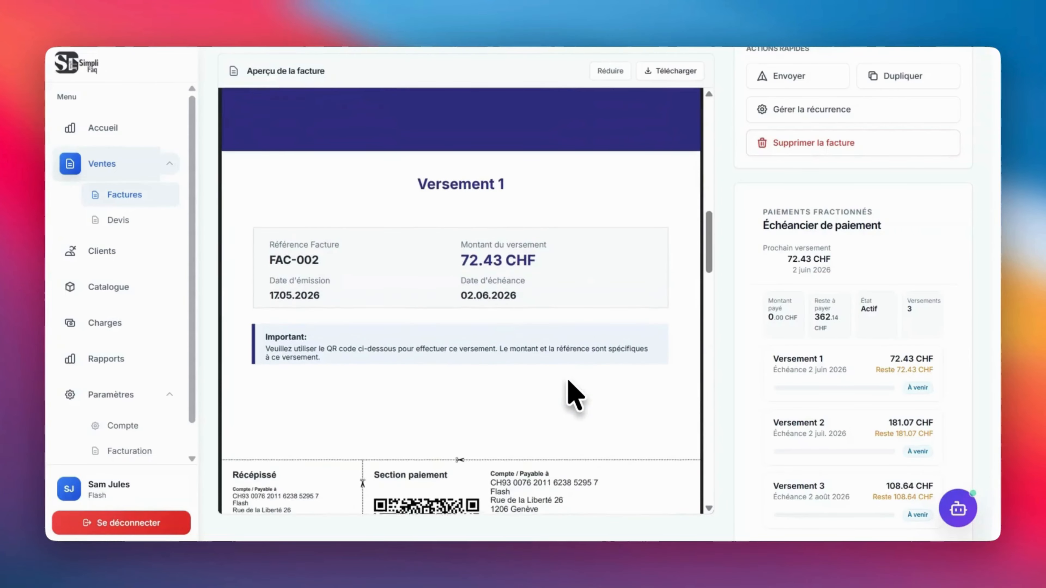
{"action": "scroll", "coordinate": [574, 396], "scroll_direction": "down", "scroll_amount": 5}
{"action": "scroll", "coordinate": [575, 396], "scroll_direction": "down", "scroll_amount": 12}
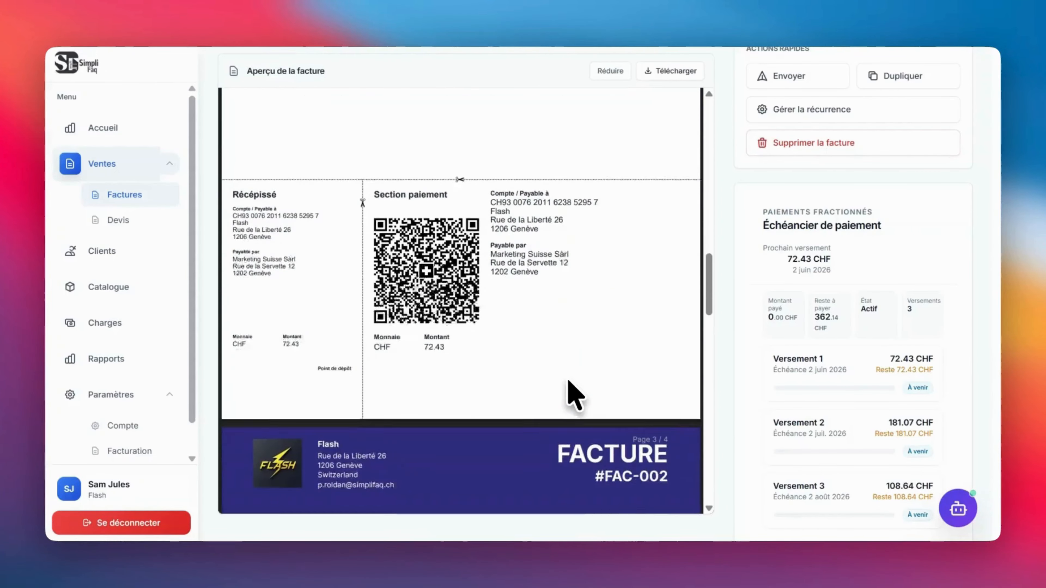
{"action": "scroll", "coordinate": [574, 396], "scroll_direction": "down", "scroll_amount": 1}
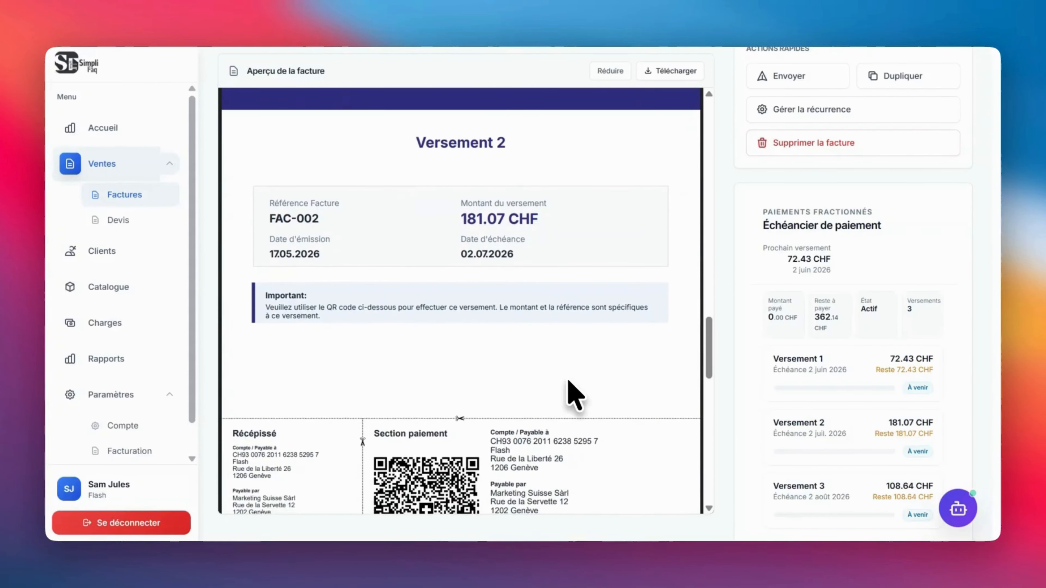
{"action": "scroll", "coordinate": [574, 396], "scroll_direction": "down", "scroll_amount": 10}
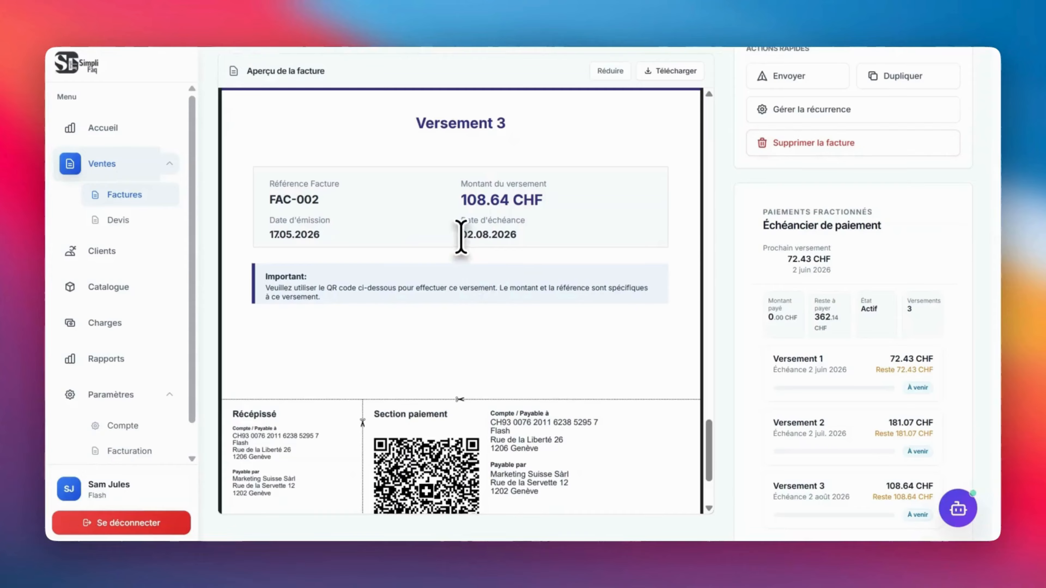
{"action": "left_click_drag", "start_coordinate": [461, 234], "coordinate": [515, 235]}
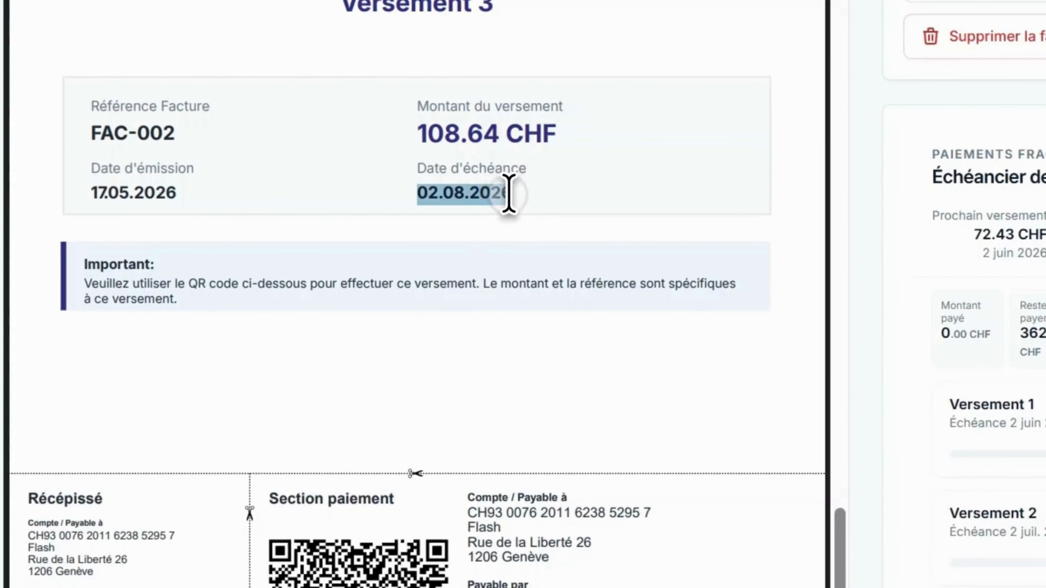
{"action": "left_click", "coordinate": [509, 193]}
{"action": "scroll", "coordinate": [570, 379], "scroll_direction": "down", "scroll_amount": 3}
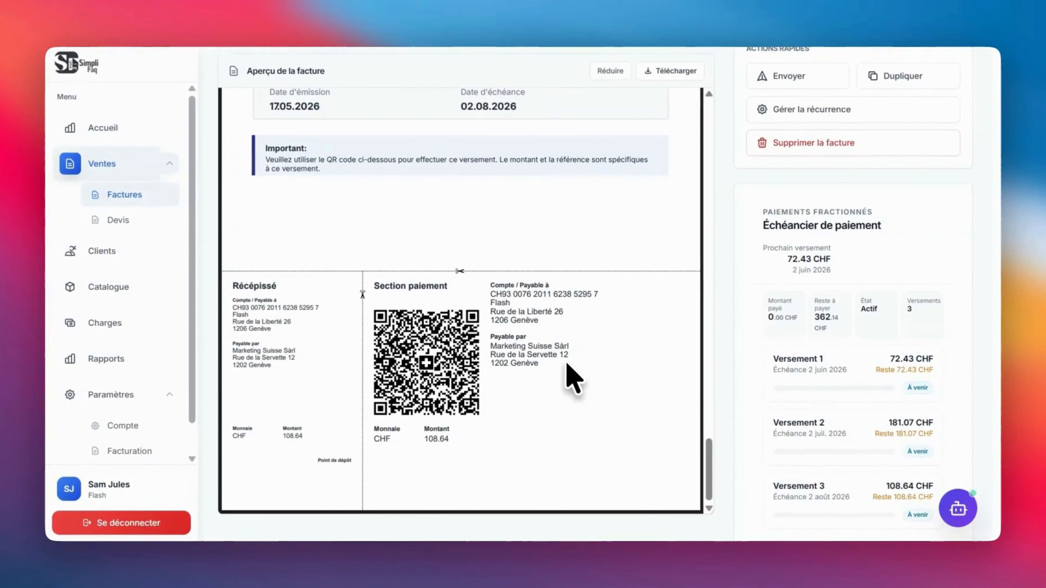
{"action": "scroll", "coordinate": [499, 260], "scroll_direction": "up", "scroll_amount": 12}
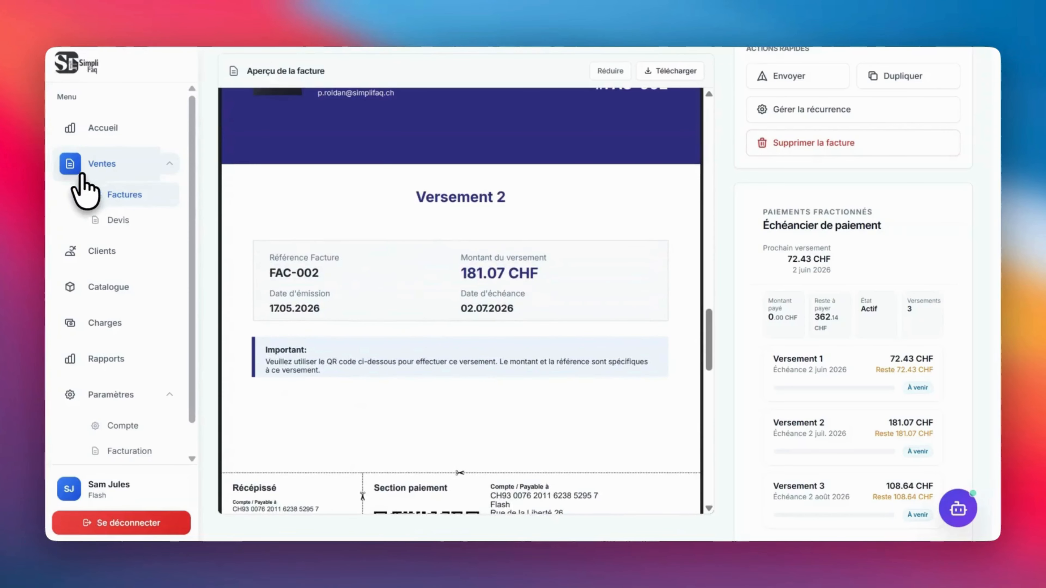
Start a new quote (devis) for the client Marketing Suisse Sàrl and set its currency to EUR.
{"action": "left_click", "coordinate": [117, 221]}
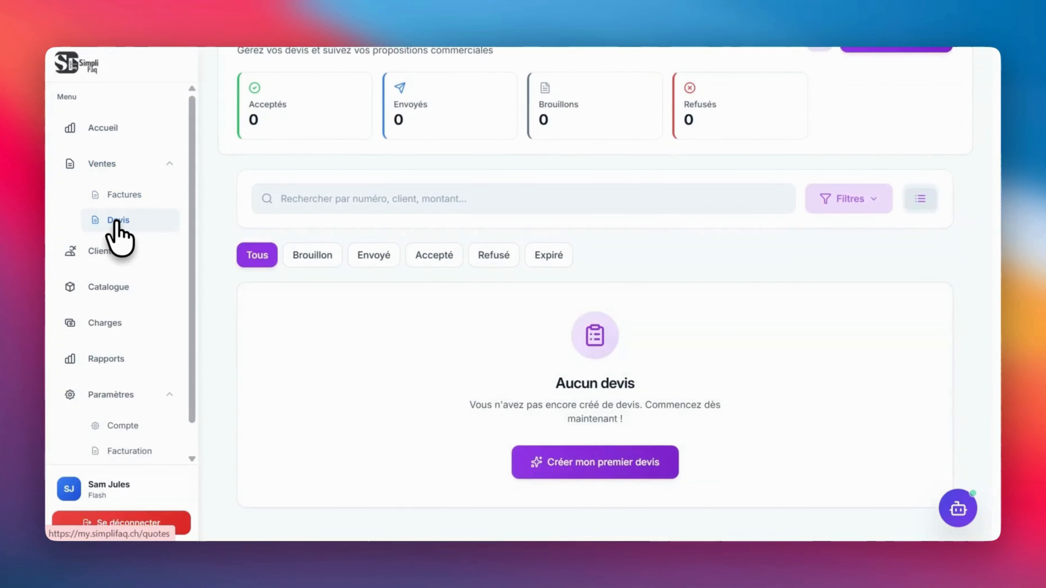
{"action": "scroll", "coordinate": [737, 301], "scroll_direction": "up", "scroll_amount": 3}
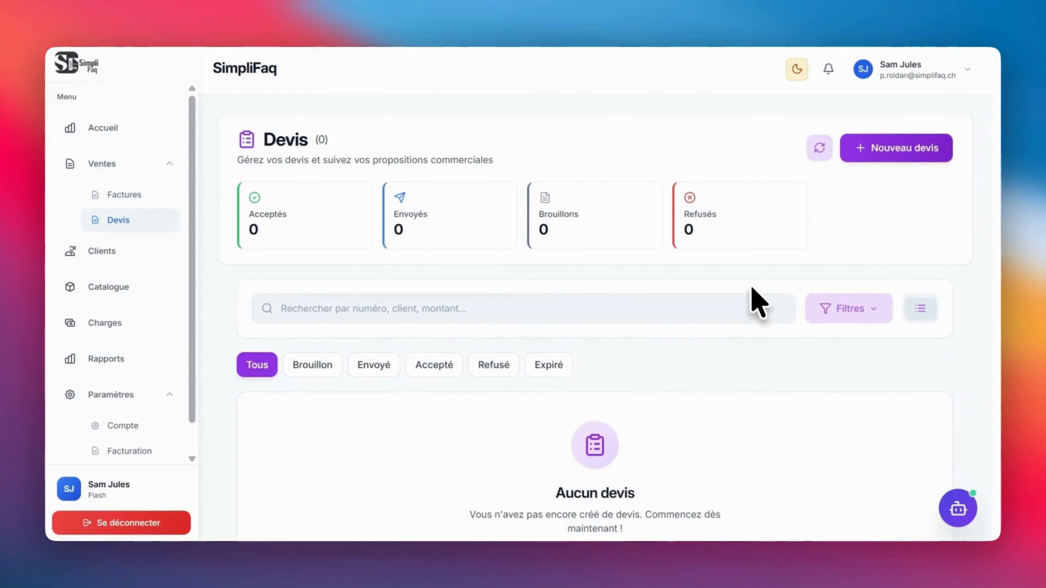
{"action": "left_click", "coordinate": [900, 148]}
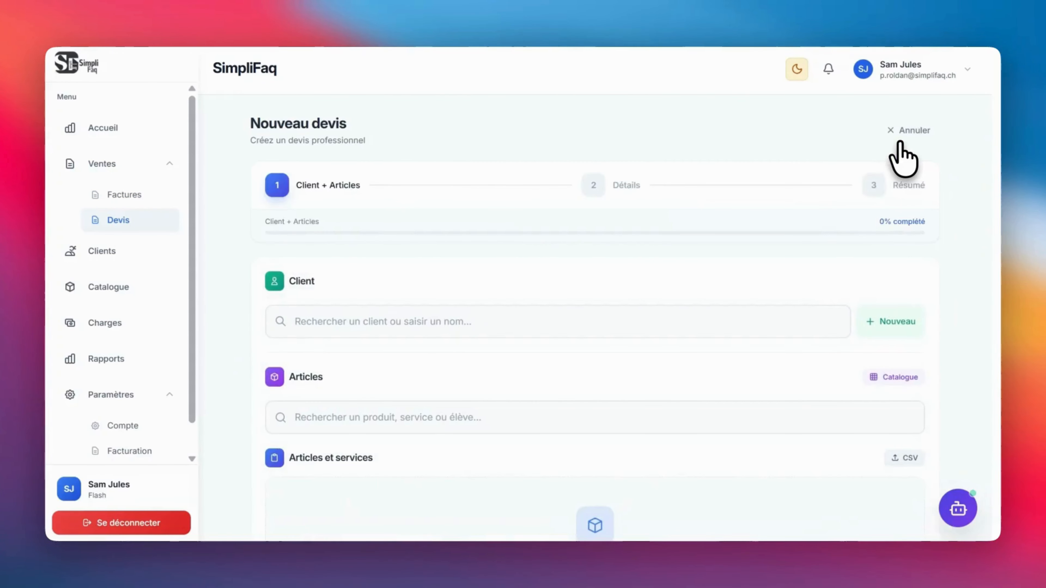
{"action": "left_click", "coordinate": [727, 332]}
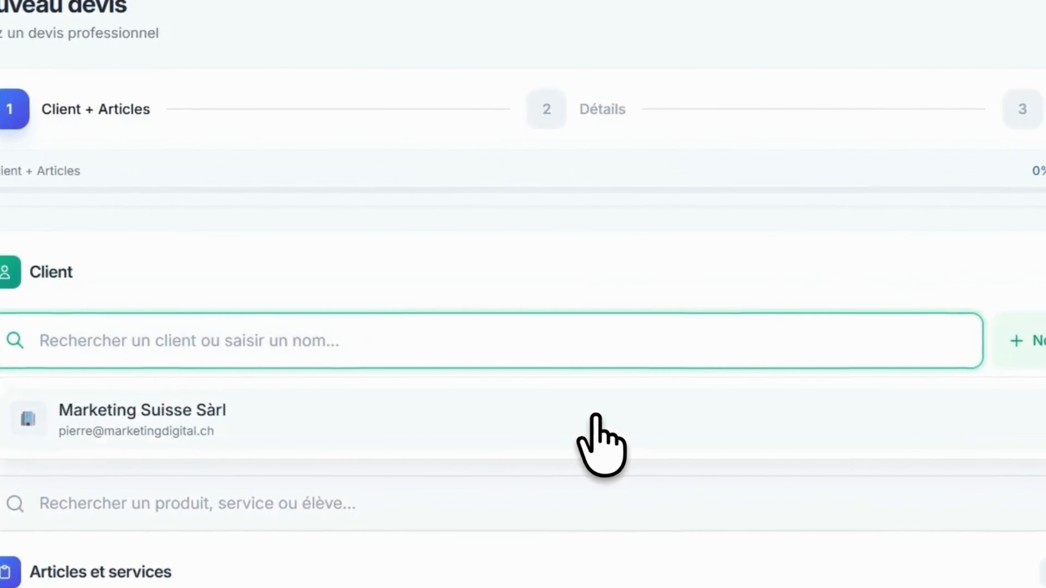
{"action": "left_click", "coordinate": [596, 416]}
{"action": "scroll", "coordinate": [595, 454], "scroll_direction": "down", "scroll_amount": 5}
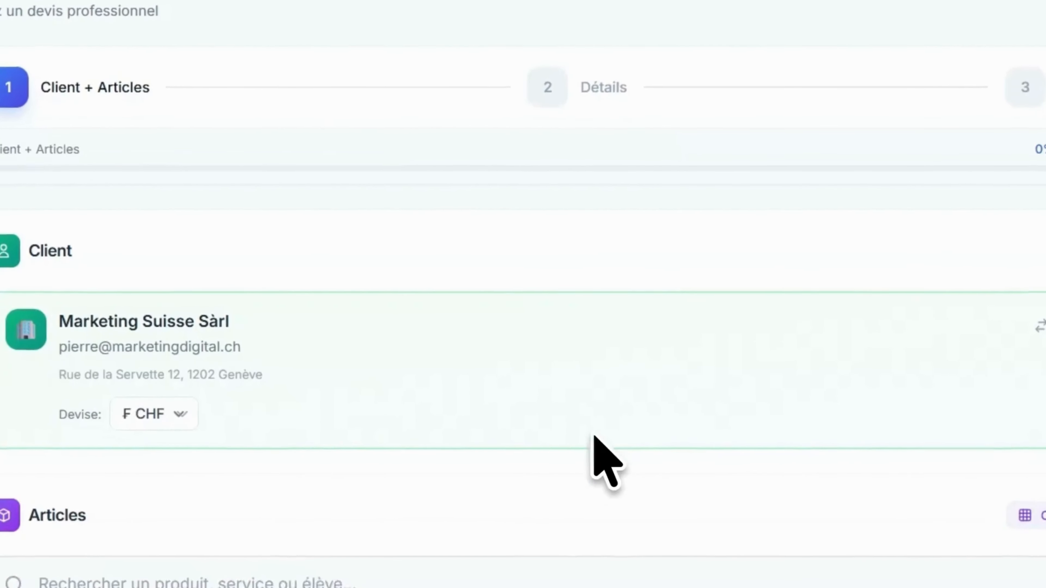
{"action": "left_click", "coordinate": [162, 262]}
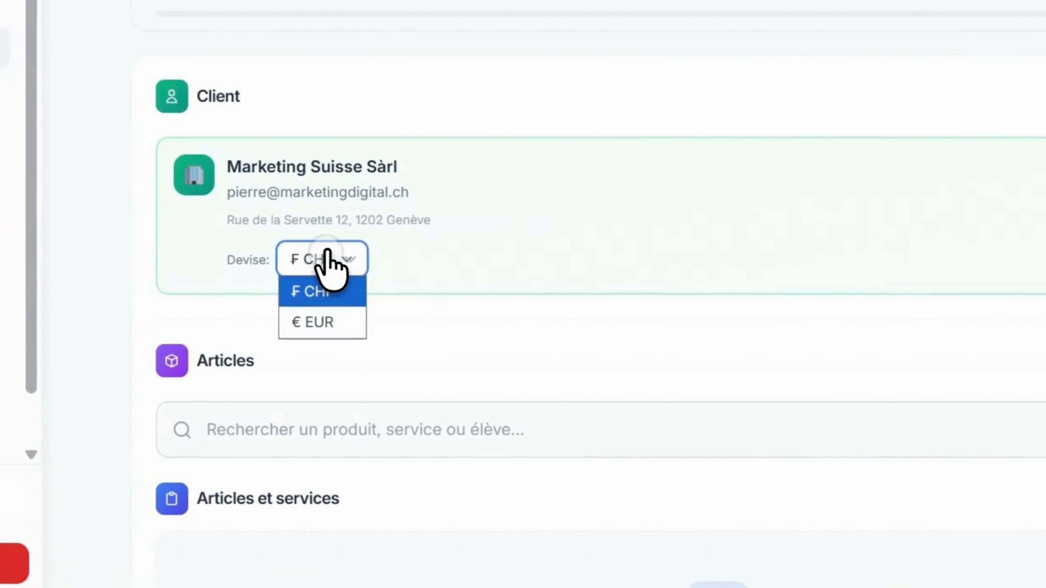
{"action": "left_click", "coordinate": [340, 314]}
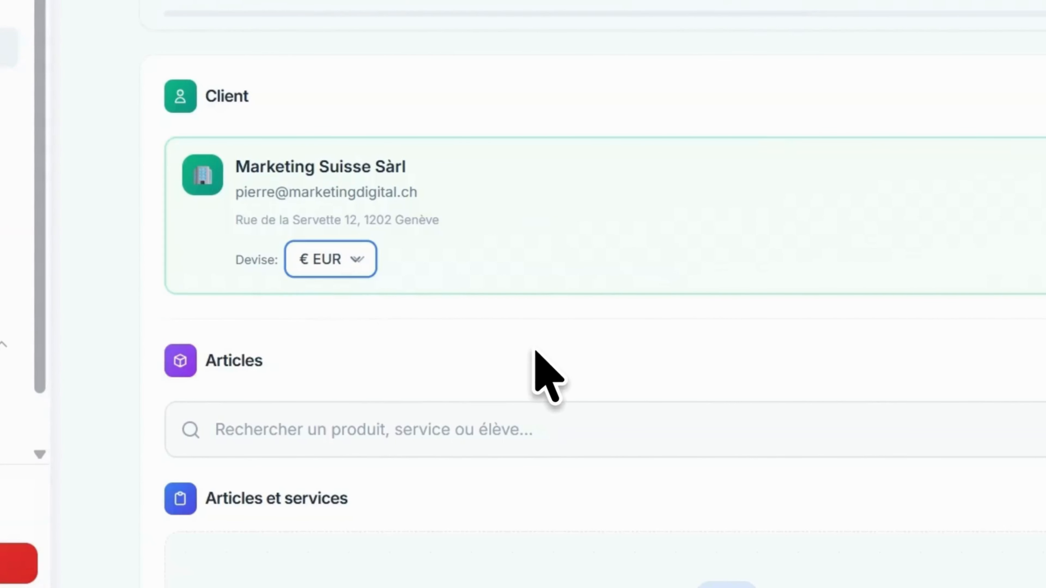
Add the item "Consultation pour marketing digital" from the catalogue to the quote.
{"action": "scroll", "coordinate": [531, 352], "scroll_direction": "down", "scroll_amount": 5}
{"action": "left_click", "coordinate": [540, 206]}
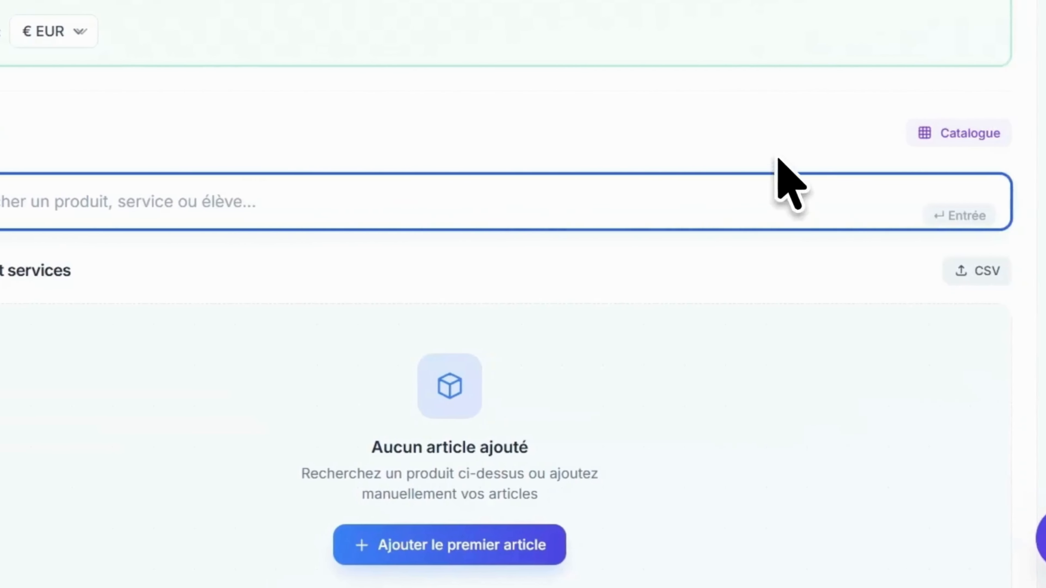
{"action": "left_click", "coordinate": [727, 134]}
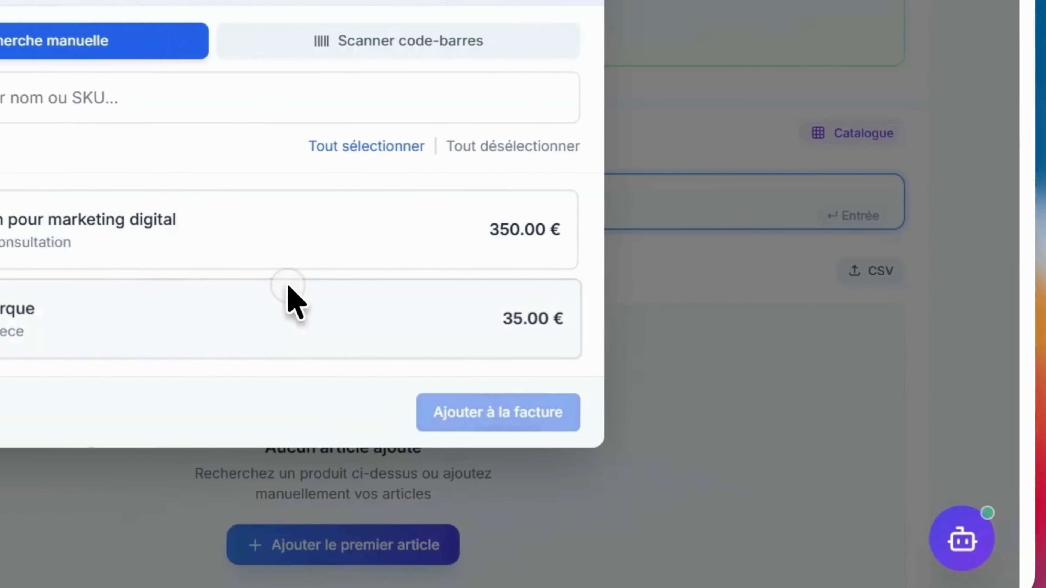
{"action": "left_click", "coordinate": [112, 242]}
{"action": "left_click", "coordinate": [112, 242]}
{"action": "left_click", "coordinate": [335, 249]}
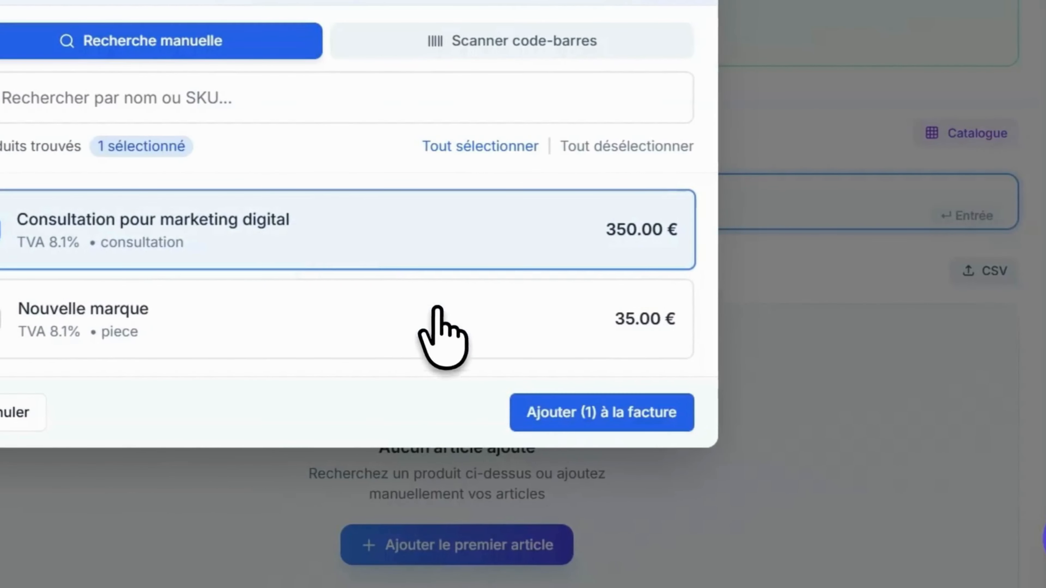
{"action": "left_click", "coordinate": [603, 408]}
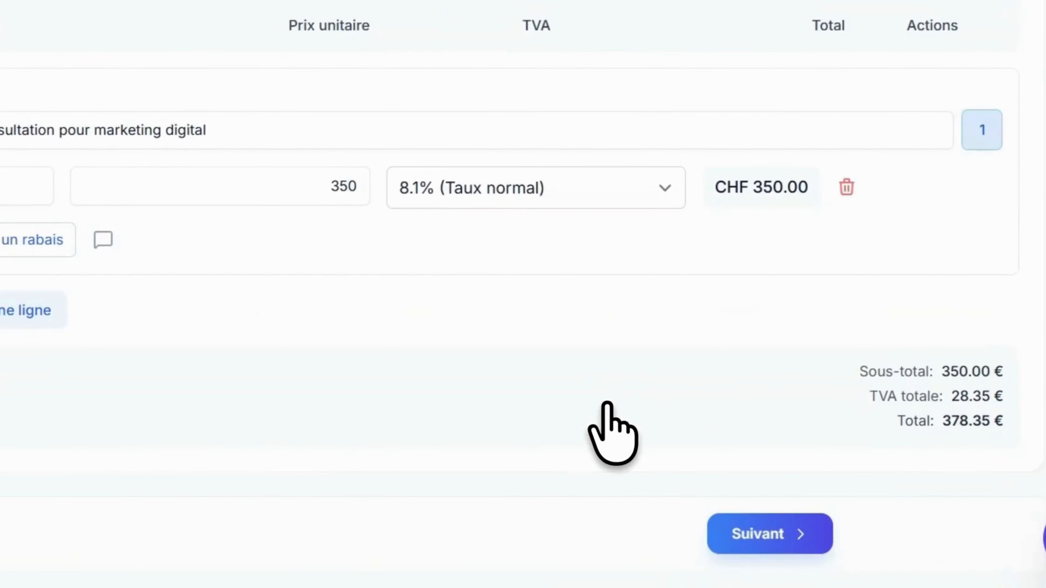
Accept the default quote details, continue to the summary and finish creating the quote.
{"action": "left_click", "coordinate": [759, 460]}
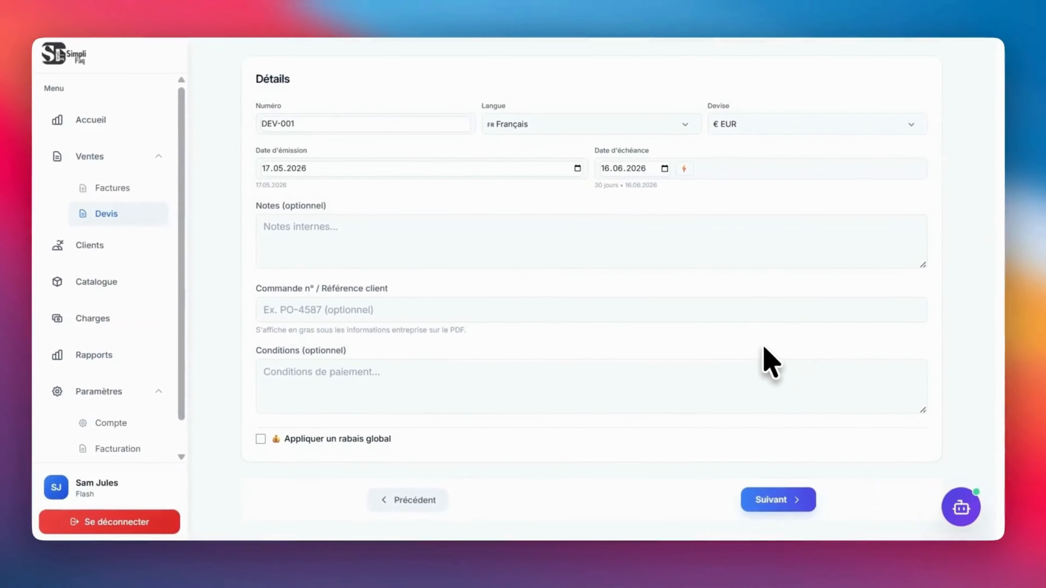
{"action": "left_click", "coordinate": [782, 499]}
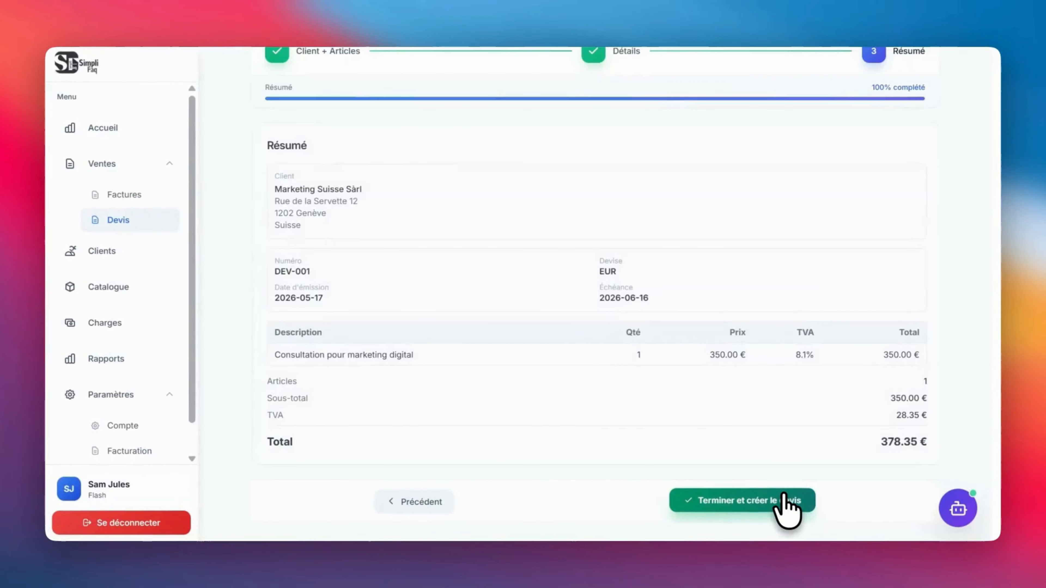
{"action": "left_click", "coordinate": [784, 500]}
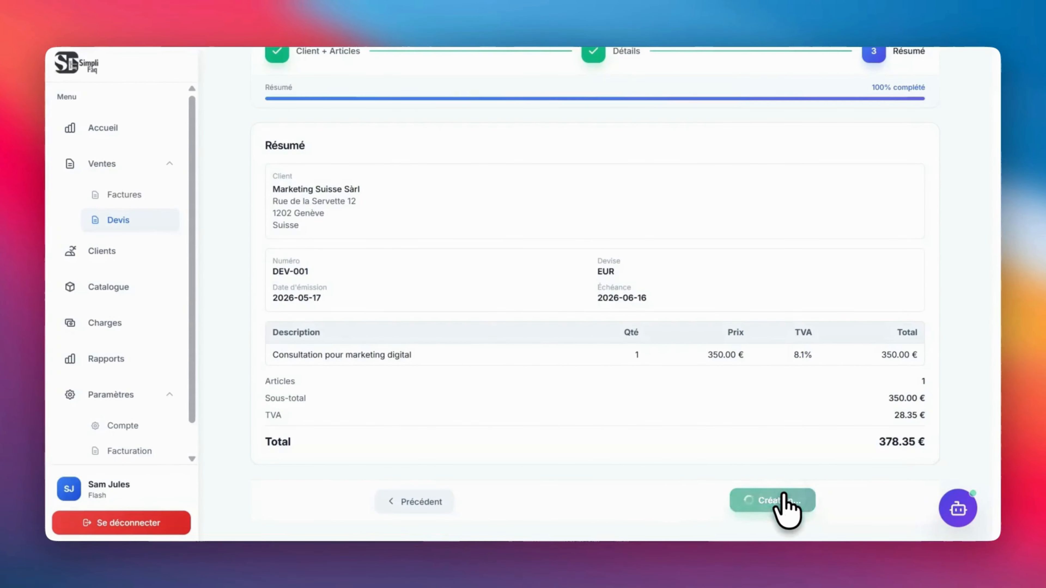
Open the newly created quote, convert it into an invoice and open the resulting invoice.
{"action": "left_click", "coordinate": [522, 320]}
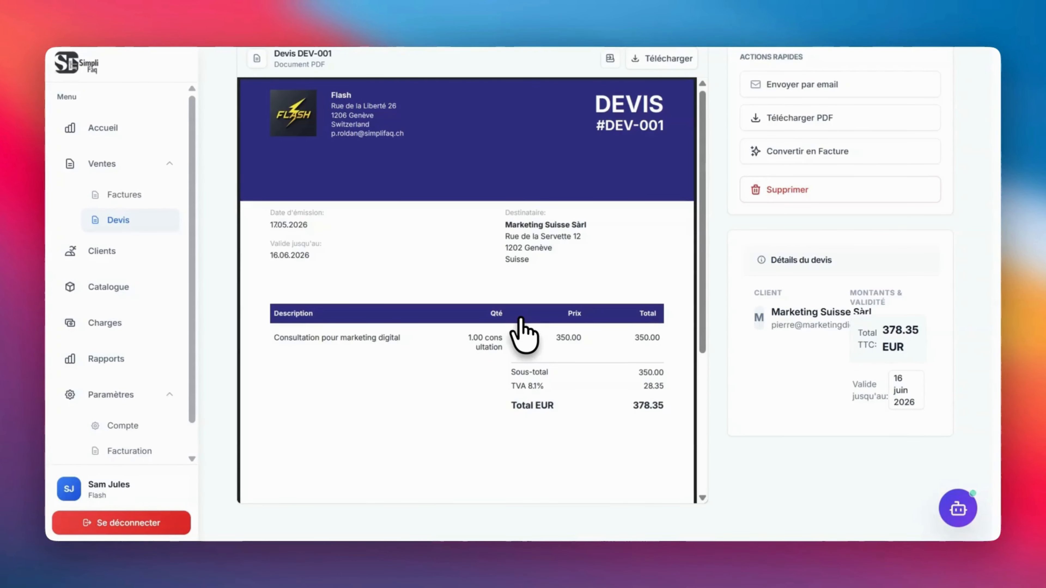
{"action": "scroll", "coordinate": [521, 319], "scroll_direction": "down", "scroll_amount": 5}
{"action": "scroll", "coordinate": [733, 371], "scroll_direction": "up", "scroll_amount": 4}
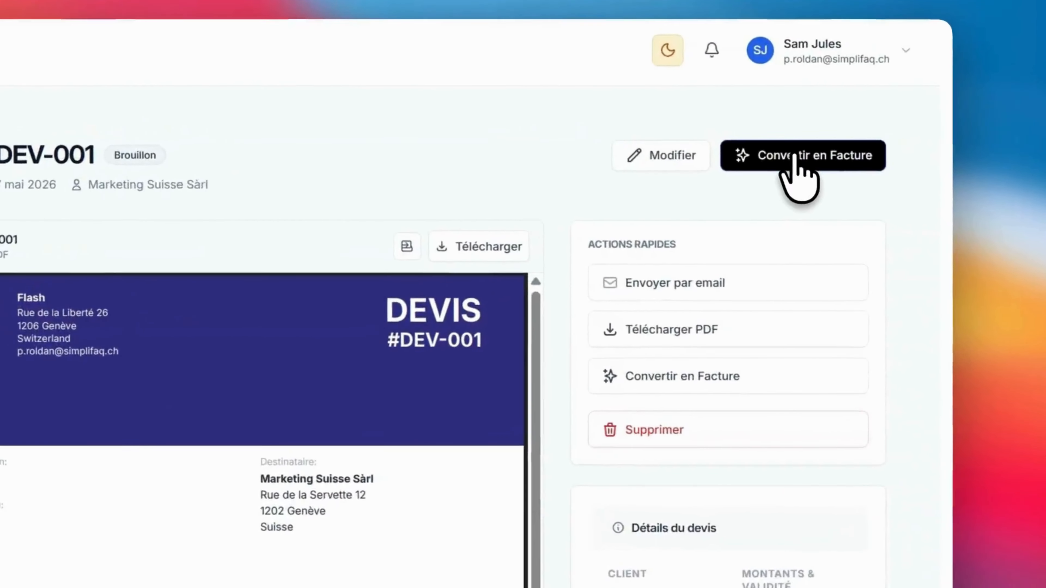
{"action": "left_click", "coordinate": [889, 145]}
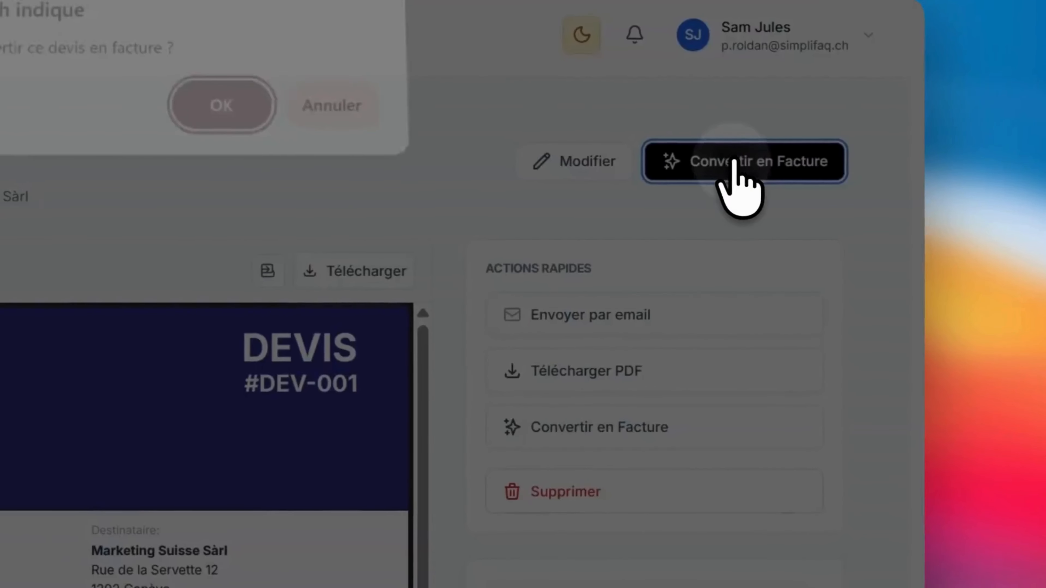
{"action": "left_click", "coordinate": [233, 117]}
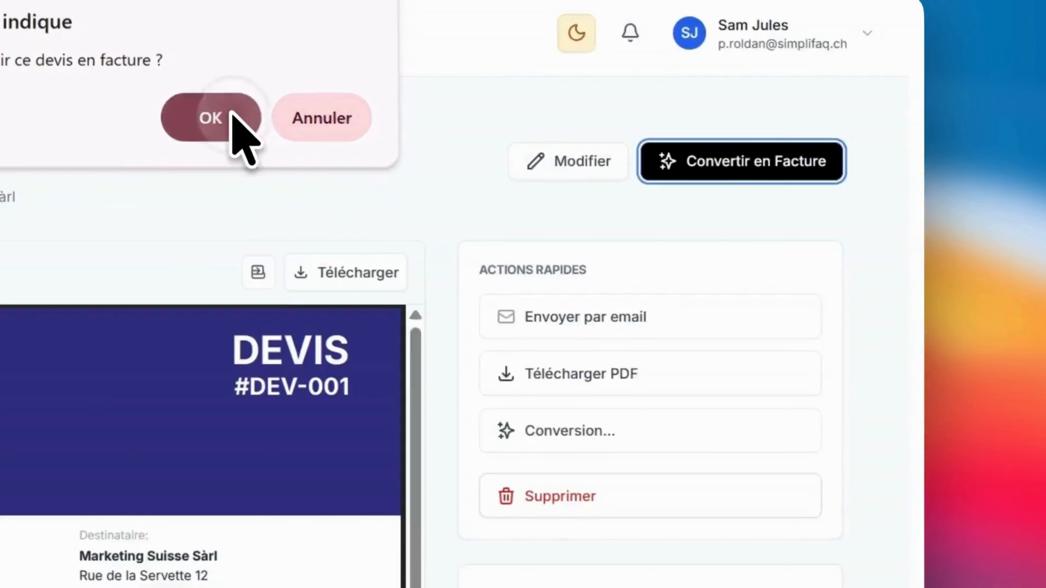
{"action": "left_click", "coordinate": [317, 124]}
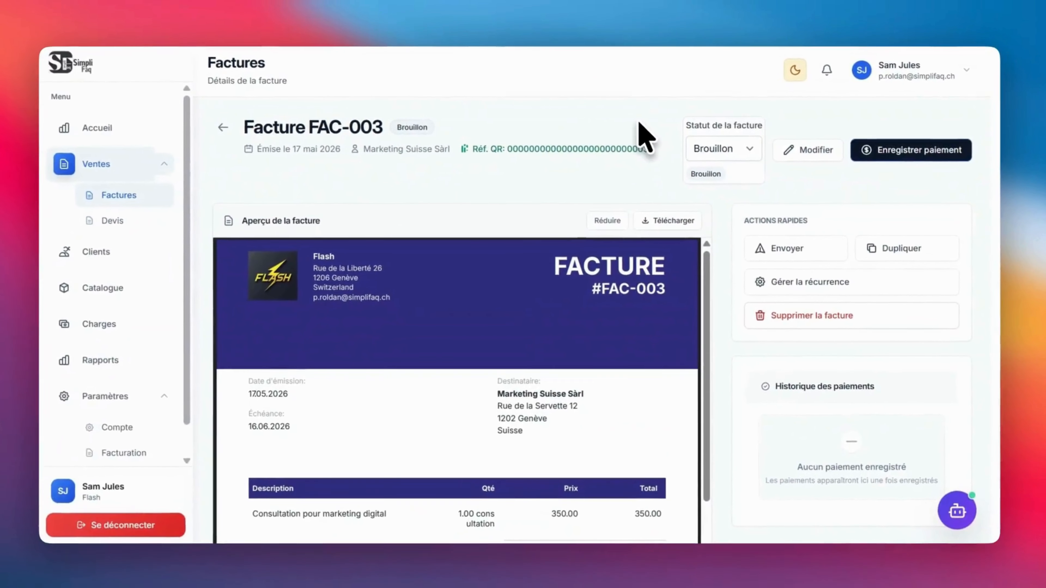
Review the converted invoice's preview, checking its line, total and QR payment section.
{"action": "scroll", "coordinate": [618, 385], "scroll_direction": "down", "scroll_amount": 5}
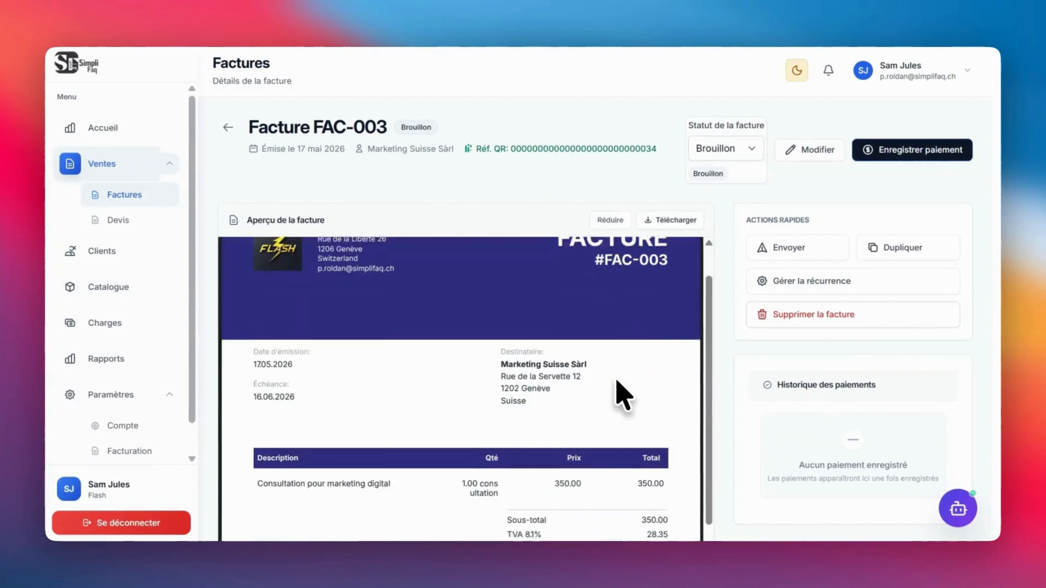
{"action": "scroll", "coordinate": [618, 383], "scroll_direction": "down", "scroll_amount": 5}
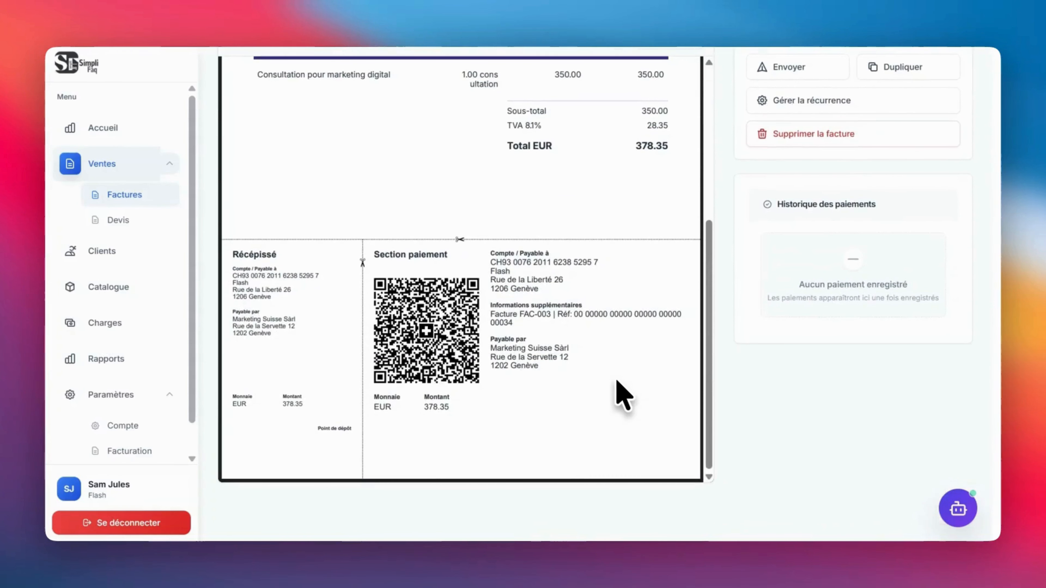
{"action": "scroll", "coordinate": [617, 383], "scroll_direction": "up", "scroll_amount": 5}
{"action": "scroll", "coordinate": [622, 395], "scroll_direction": "up", "scroll_amount": 5}
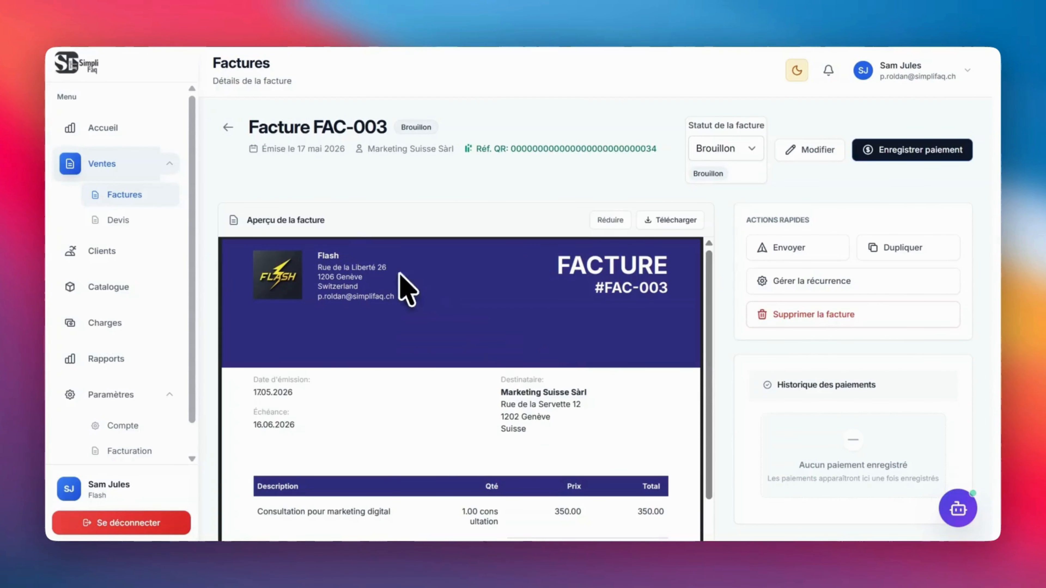